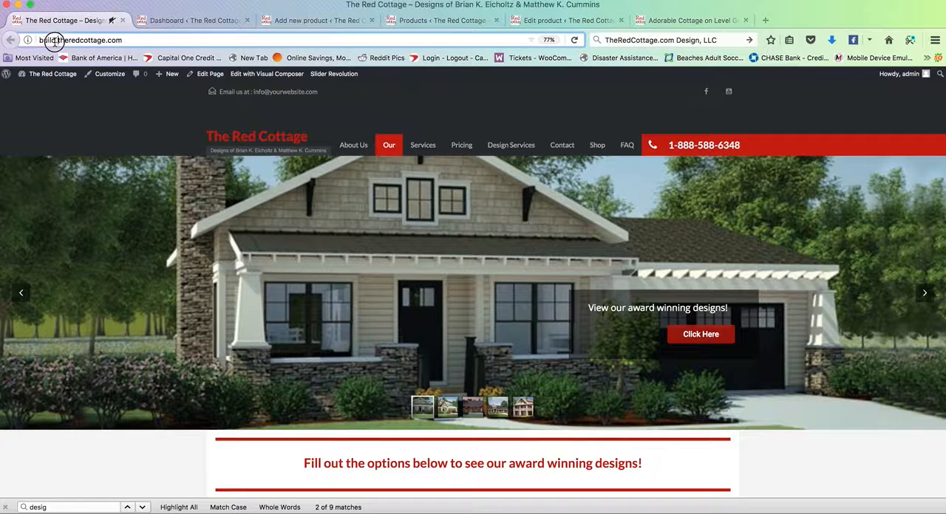
key("Right")
type(".")
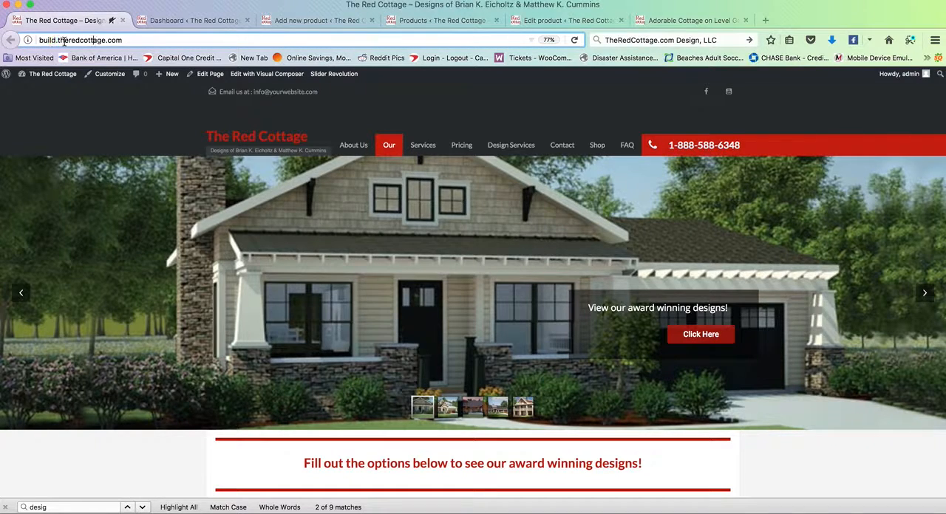
left_click(125, 40)
type("/")
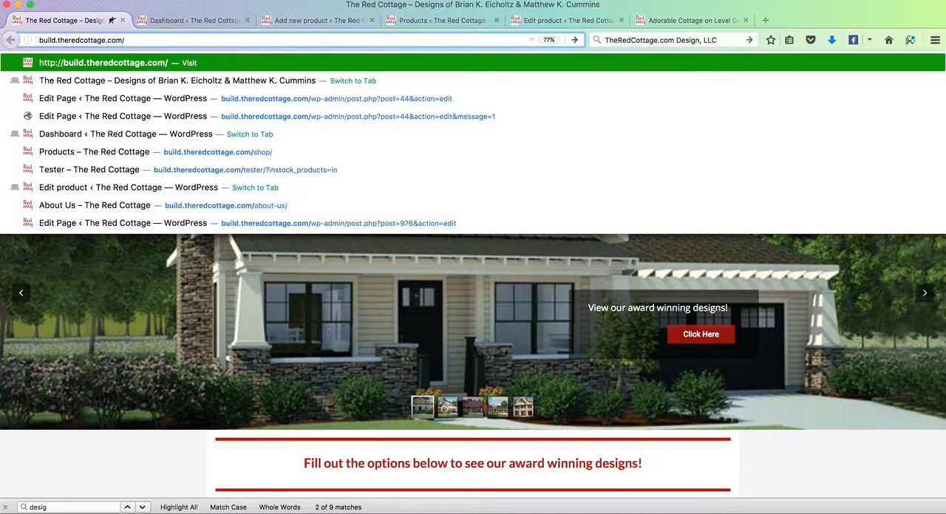
type("wp-ad")
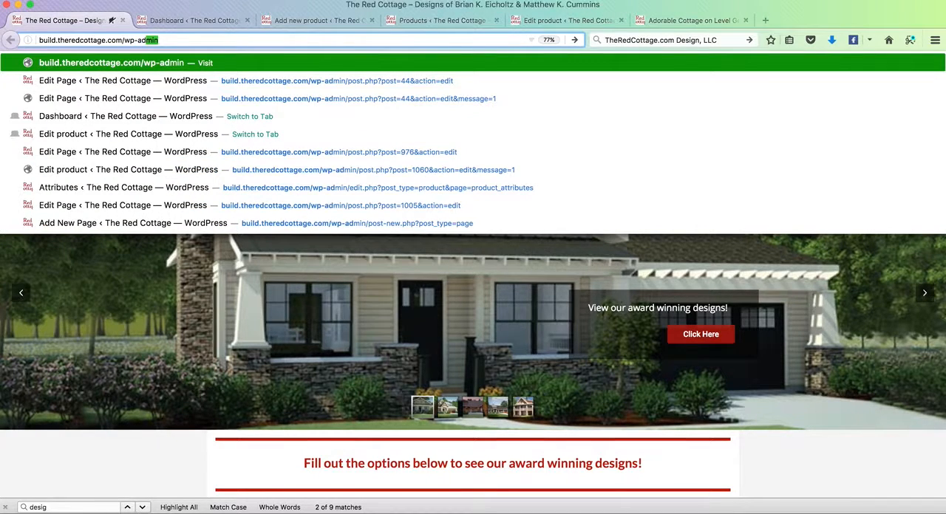
key("Escape")
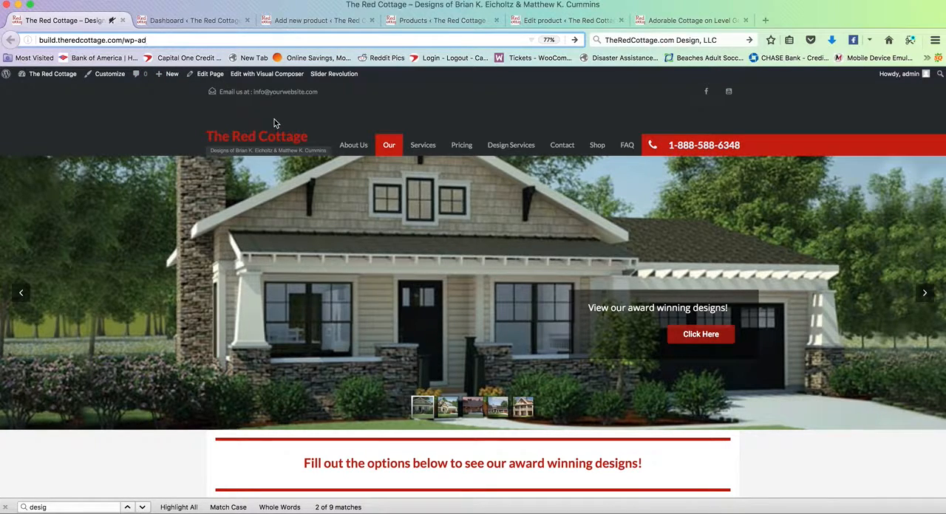
Step: Go to the site's WordPress dashboard, find the product options, and bring up the blank new-product form ready for a product name
left_click(188, 22)
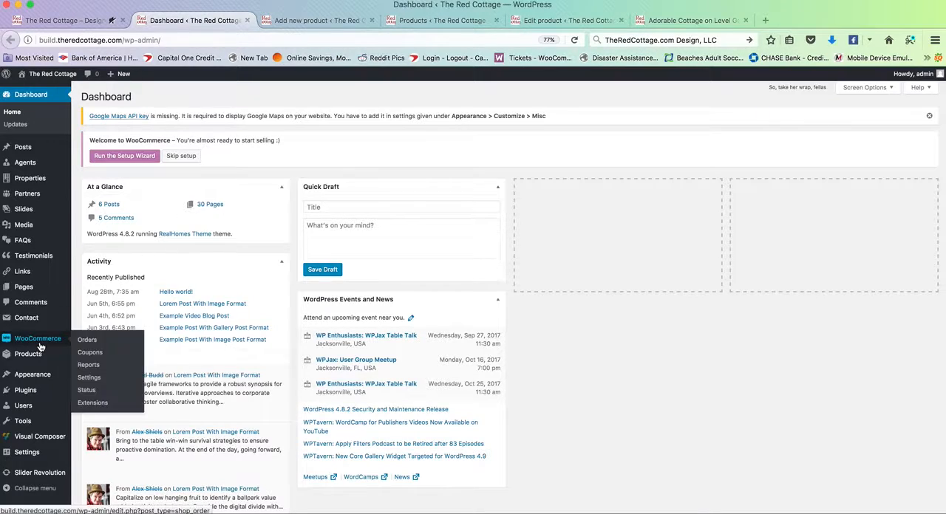
mouse_move(46, 355)
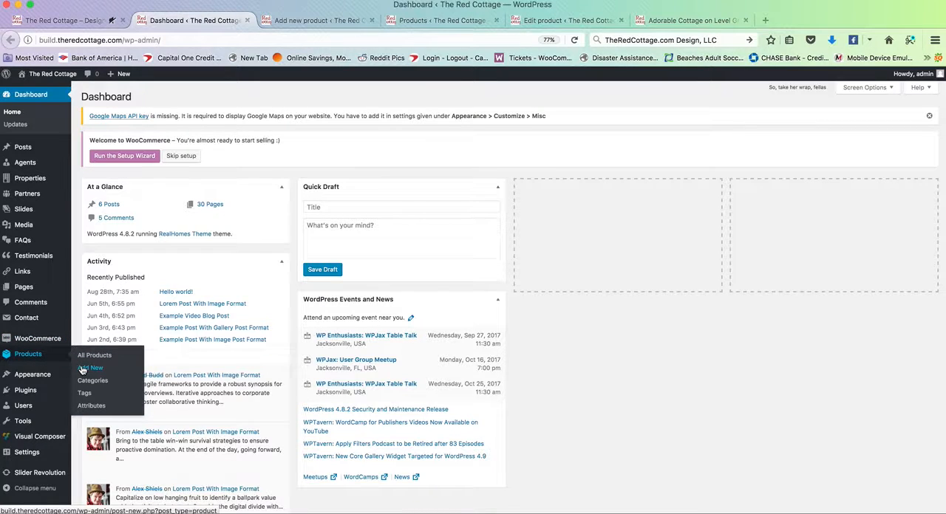
left_click(301, 23)
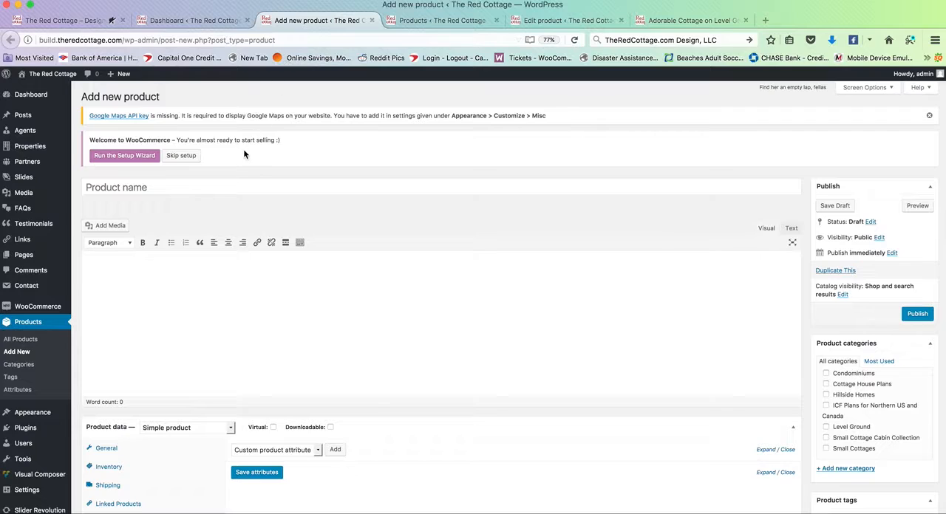
left_click(216, 186)
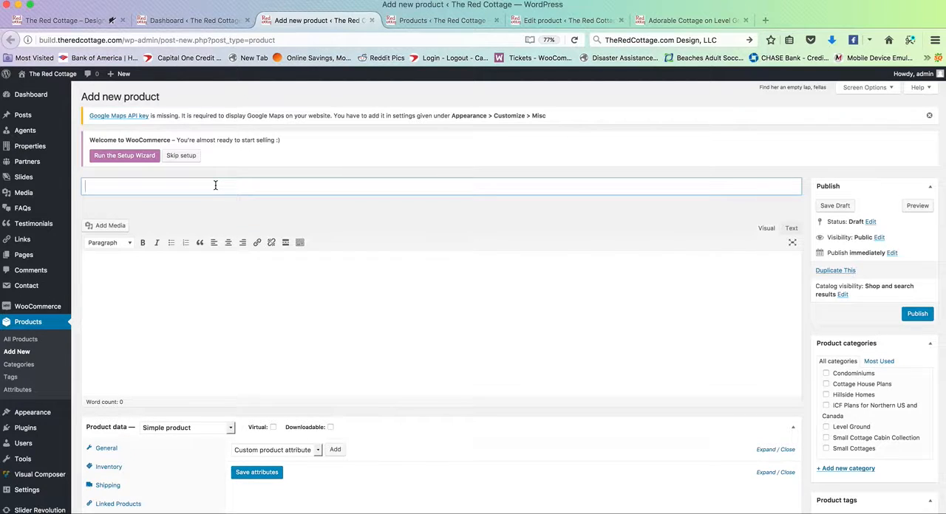
Step: Examine the title and editable permalink of the existing Adorable Cottage product on its edit page as a naming example
left_click(558, 25)
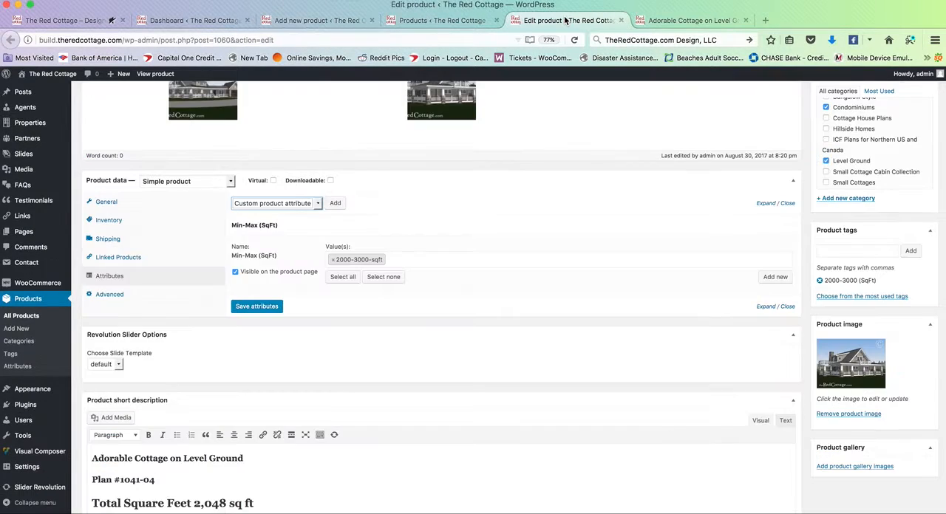
scroll(354, 243, "up", 5)
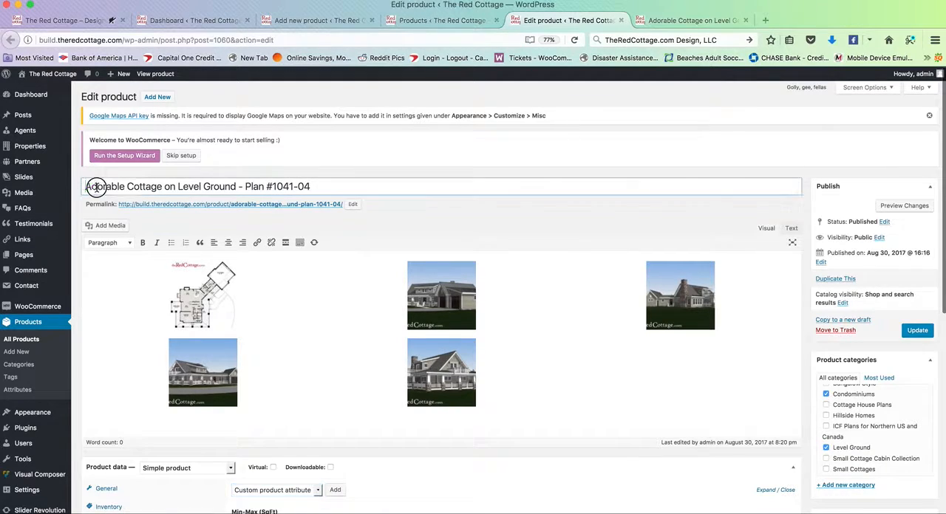
left_click_drag(95, 186, 323, 189)
left_click(244, 186)
left_click(323, 188)
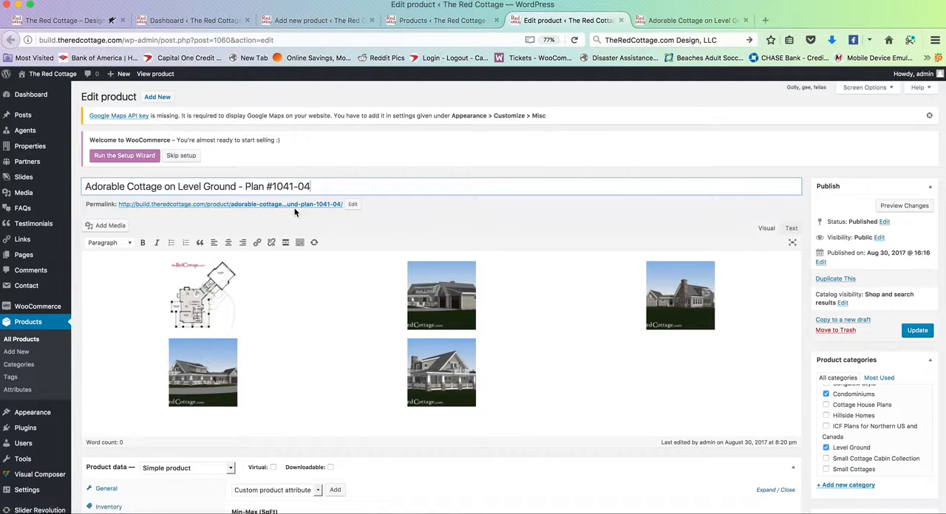
scroll(294, 207, "down", 1)
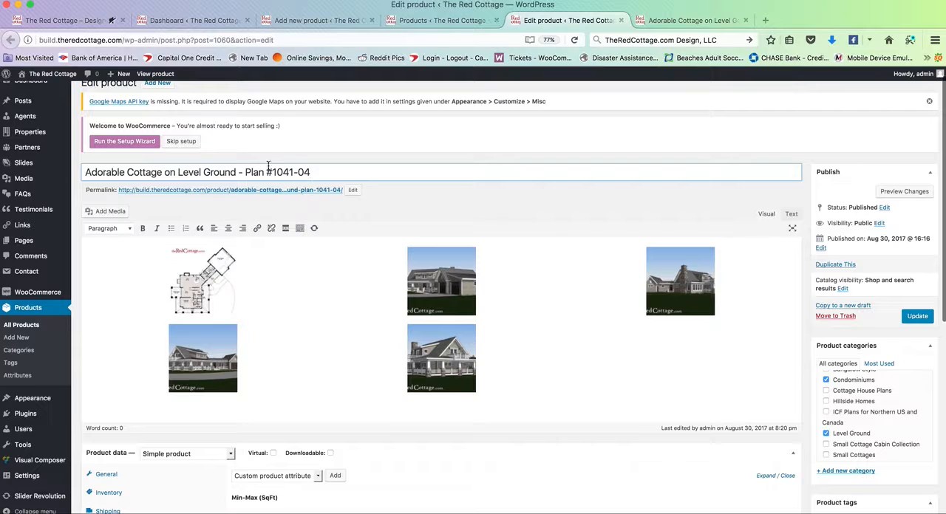
triple_click(246, 171)
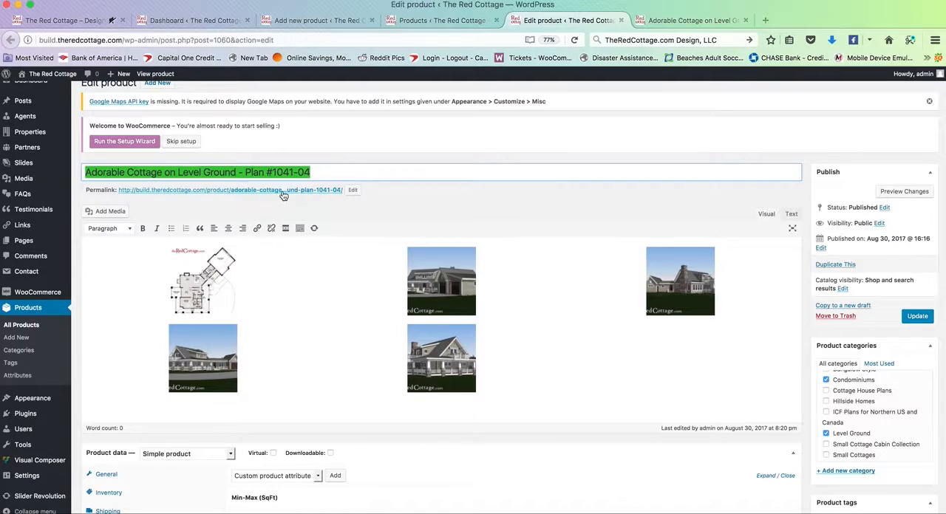
left_click(353, 191)
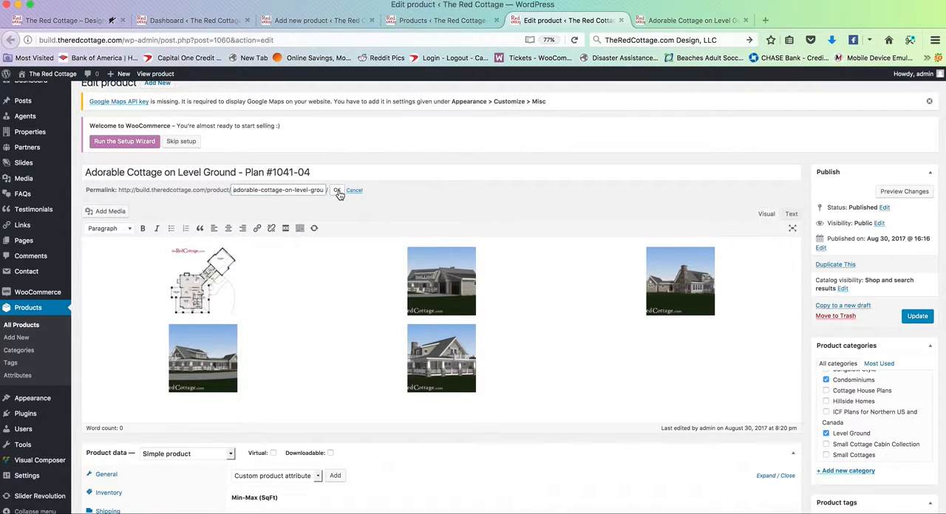
left_click(336, 190)
left_click(348, 262)
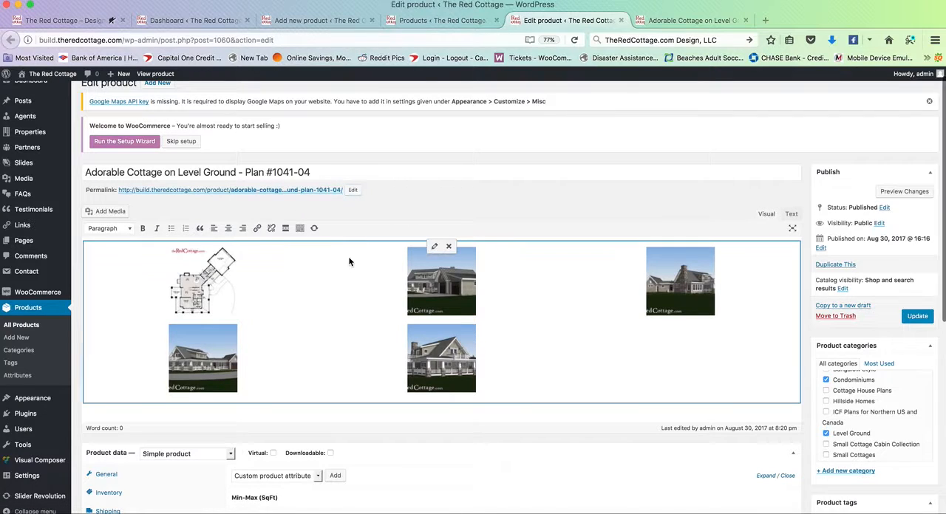
Step: Compare the existing product's description image gallery on its edit page with the Description section of its live product page
scroll(348, 263, "down", 1)
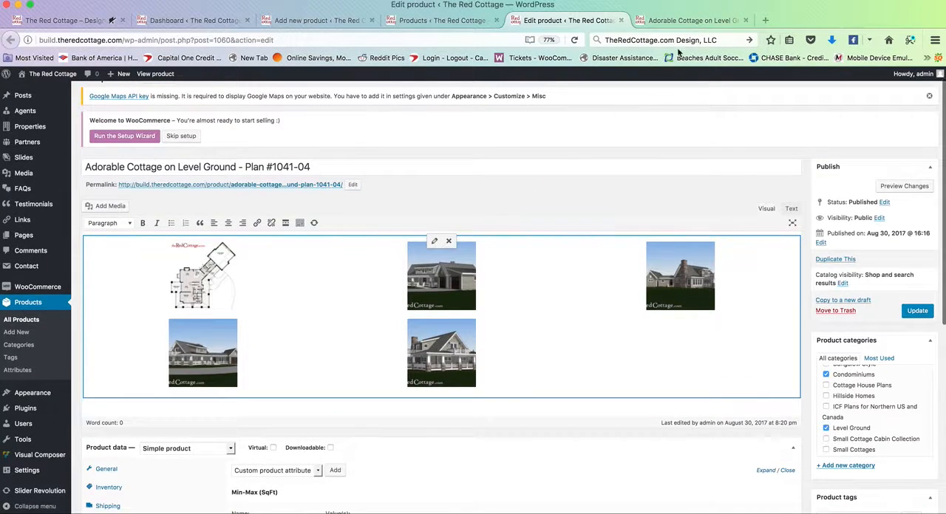
left_click(678, 24)
scroll(454, 259, "down", 2)
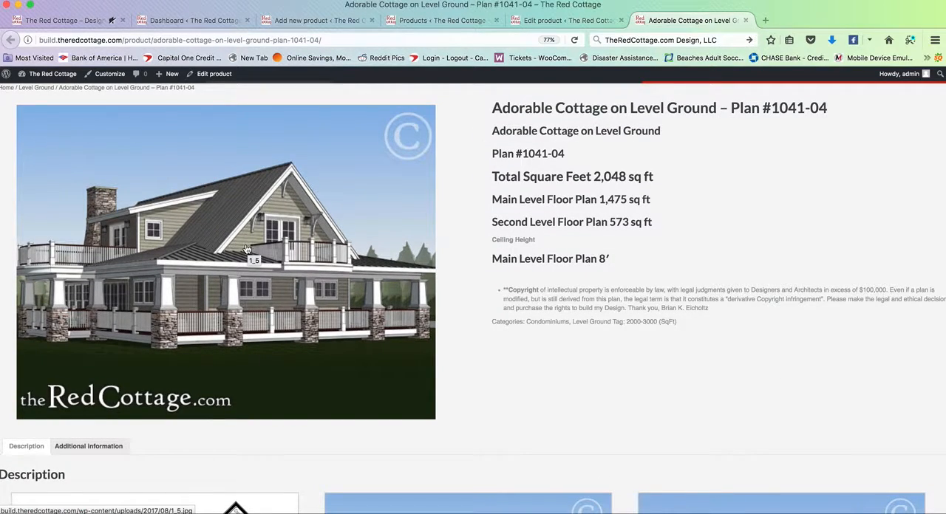
scroll(246, 249, "down", 1)
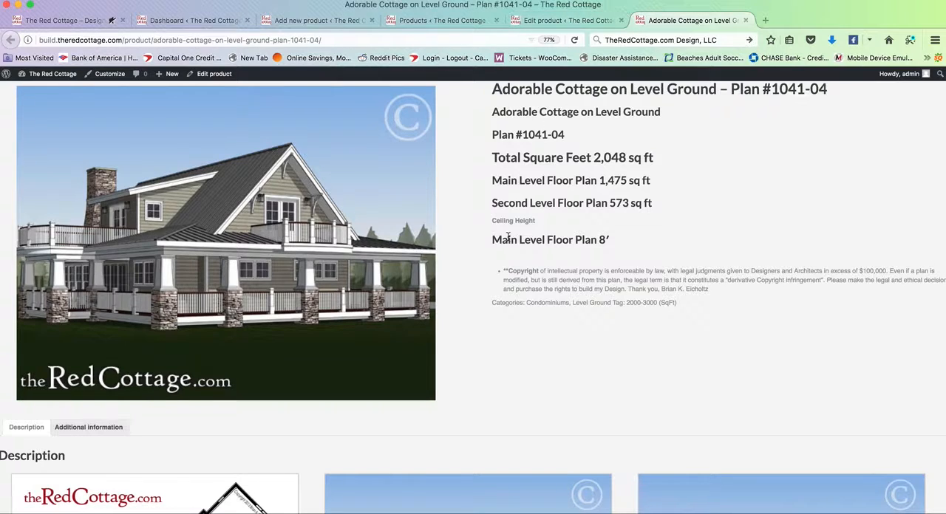
scroll(317, 298, "down", 10)
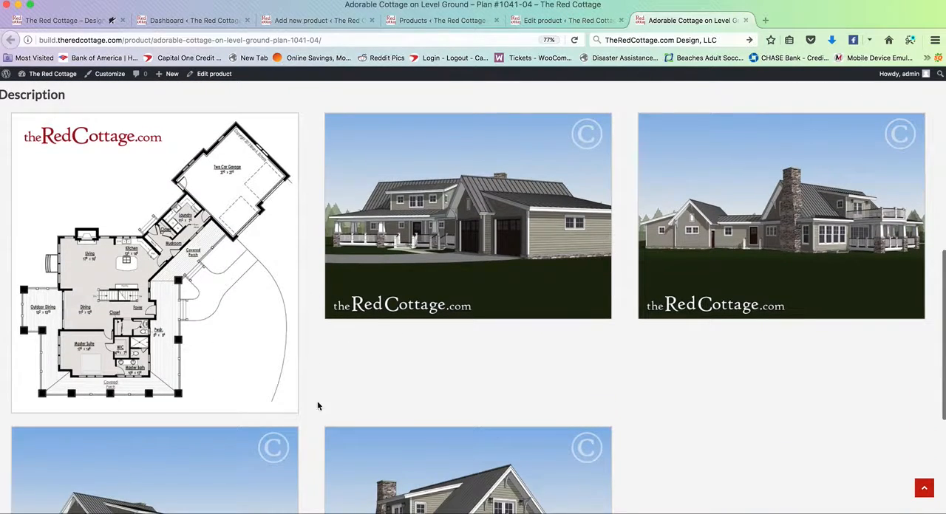
left_click(538, 21)
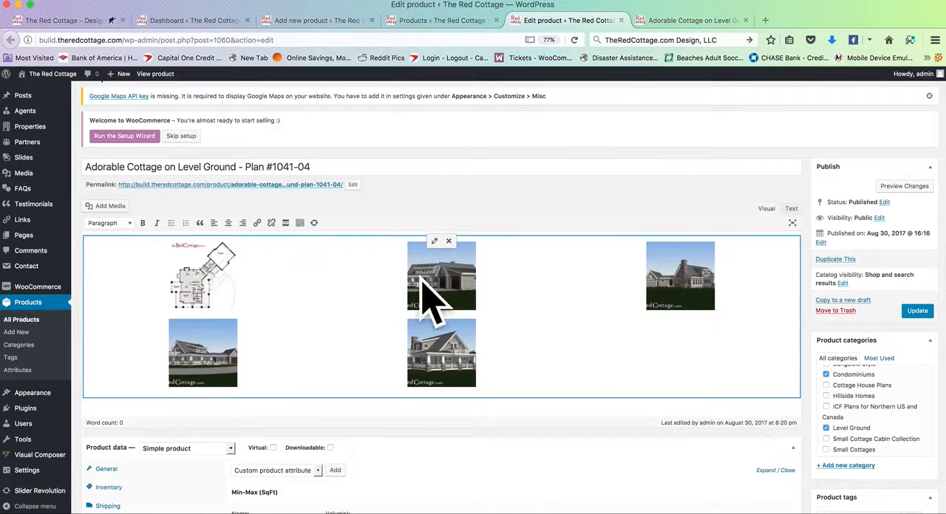
left_click(679, 20)
scroll(382, 342, "down", 4)
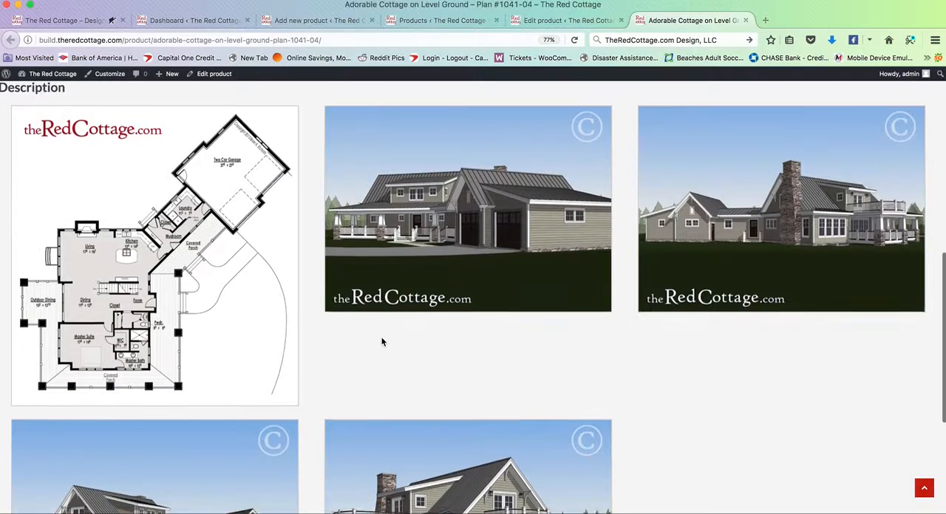
left_click(569, 20)
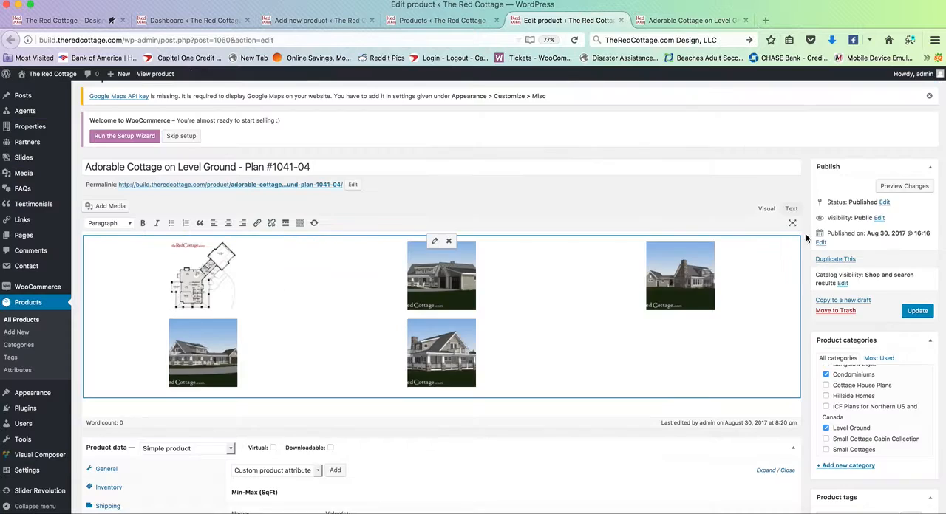
Step: Examine the existing product's main product image on its edit page against the large picture on its live page
scroll(887, 216, "down", 4)
scroll(887, 216, "down", 3)
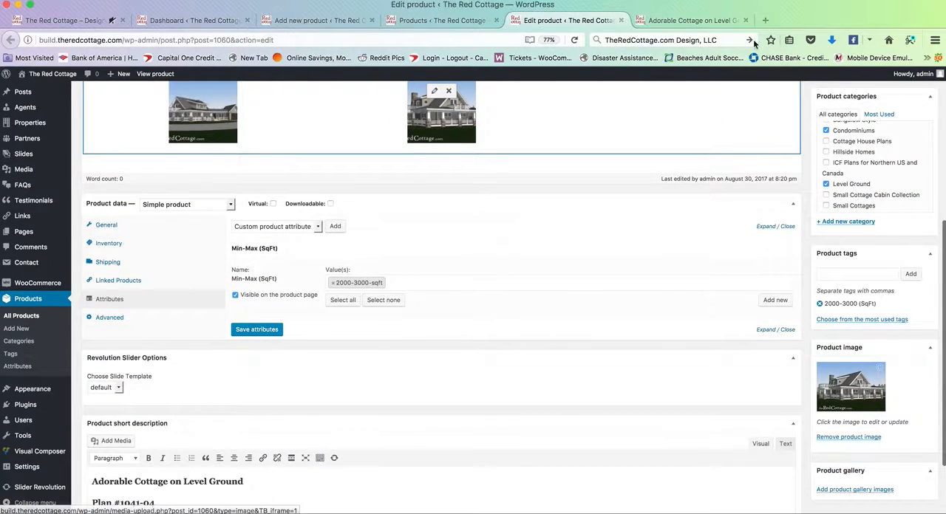
left_click(687, 20)
scroll(226, 266, "up", 5)
scroll(227, 266, "up", 3)
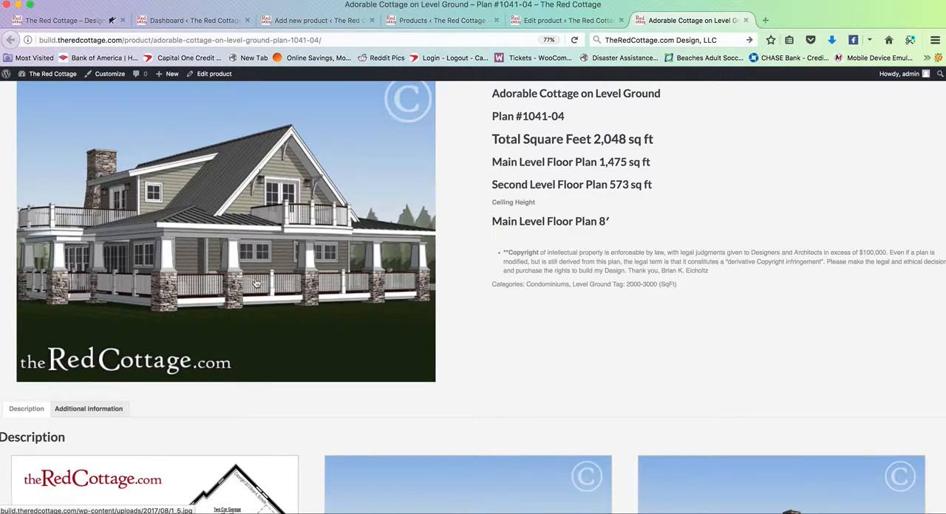
left_click(571, 22)
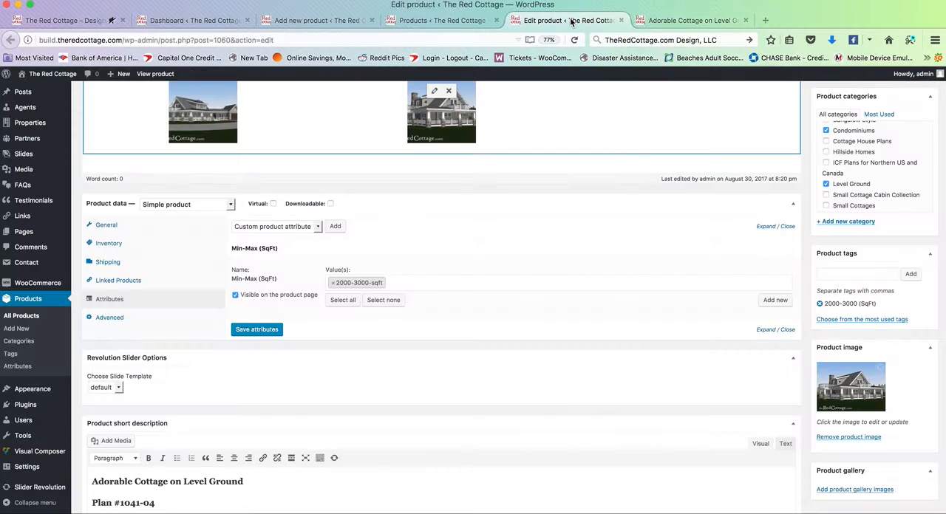
scroll(889, 369, "down", 1)
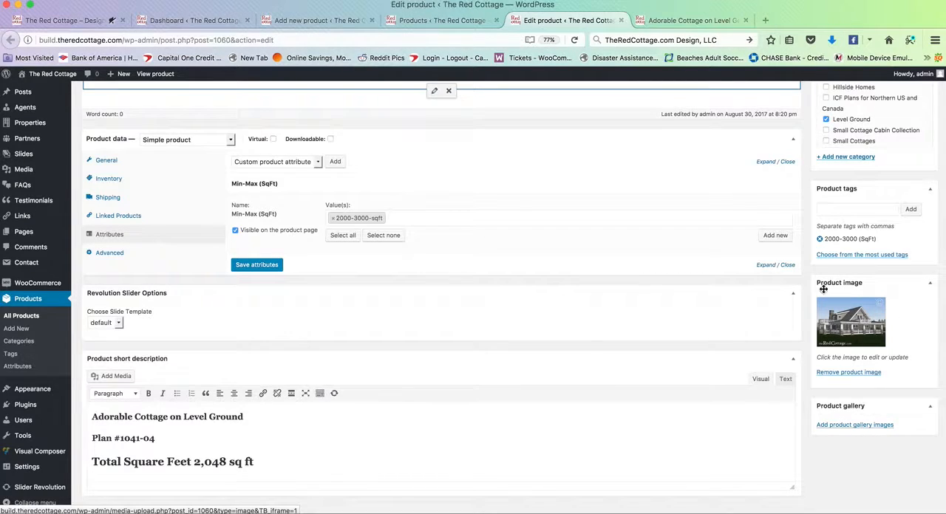
scroll(749, 353, "up", 2)
scroll(749, 353, "up", 10)
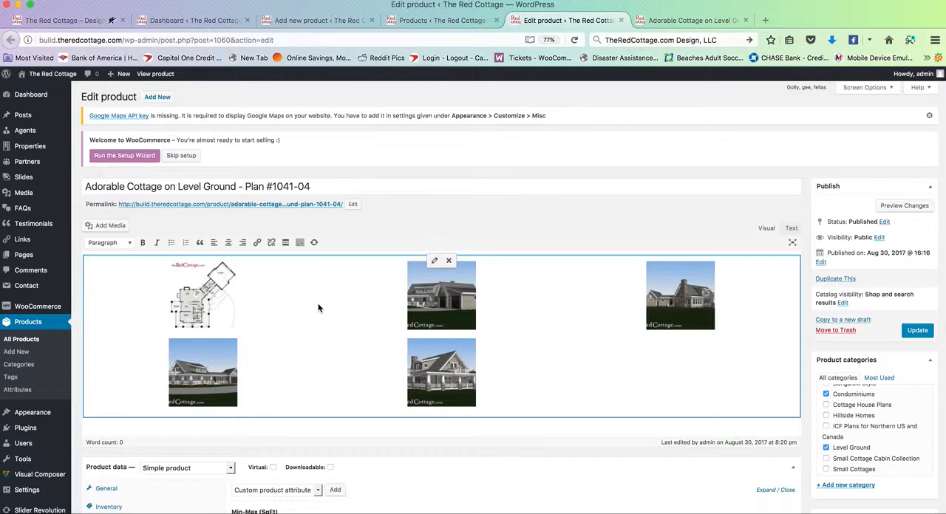
Step: Copy the existing product's title into the new product's name and extend it to "Adorable Cottage on Level Ground - Plan #1041-04sdfadsdf"
left_click(332, 20)
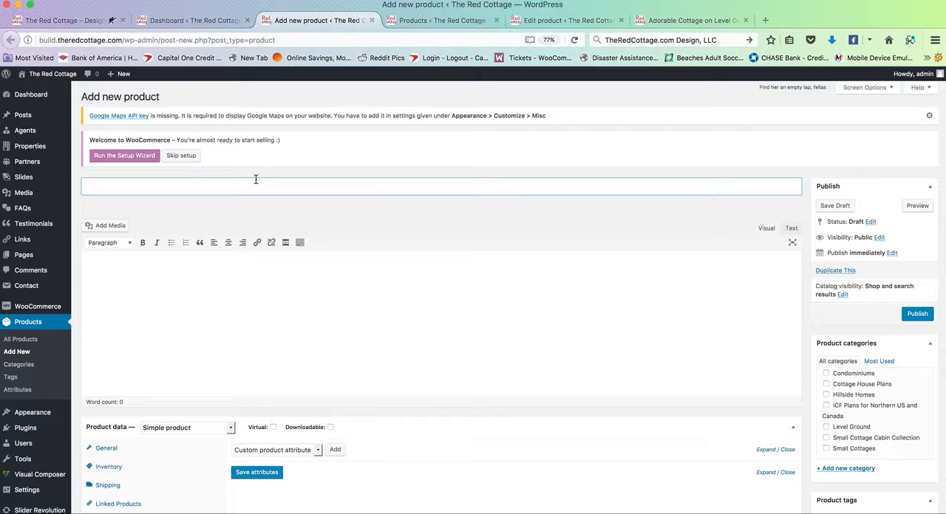
left_click(590, 23)
triple_click(304, 187)
key("super+c")
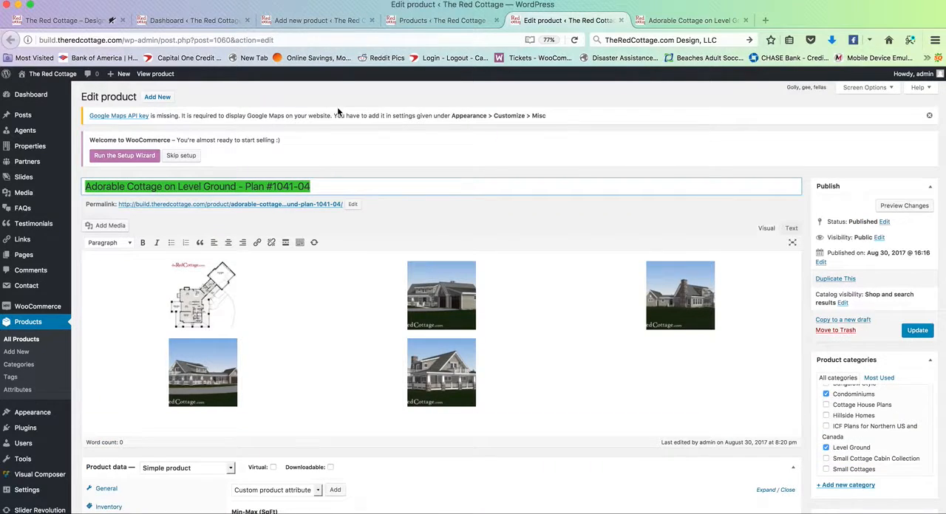
left_click(310, 21)
left_click(257, 190)
key("super+v")
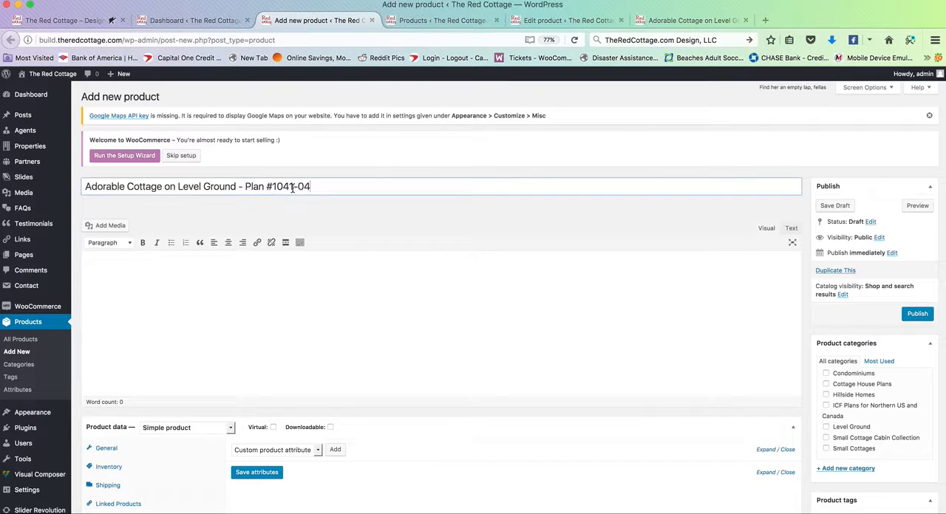
type("sdfadsdf")
left_click(289, 290)
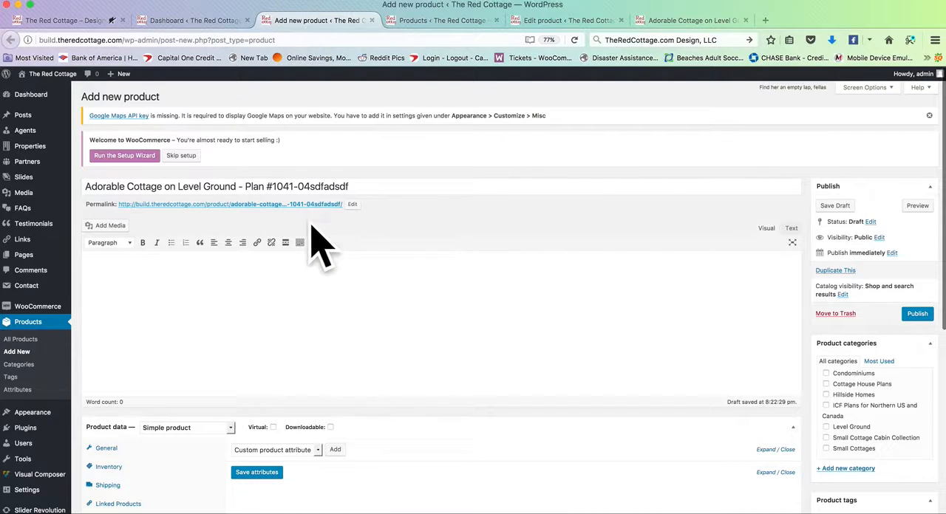
Step: Close the Products list page and return to the new-product form with its empty description
left_click(236, 299)
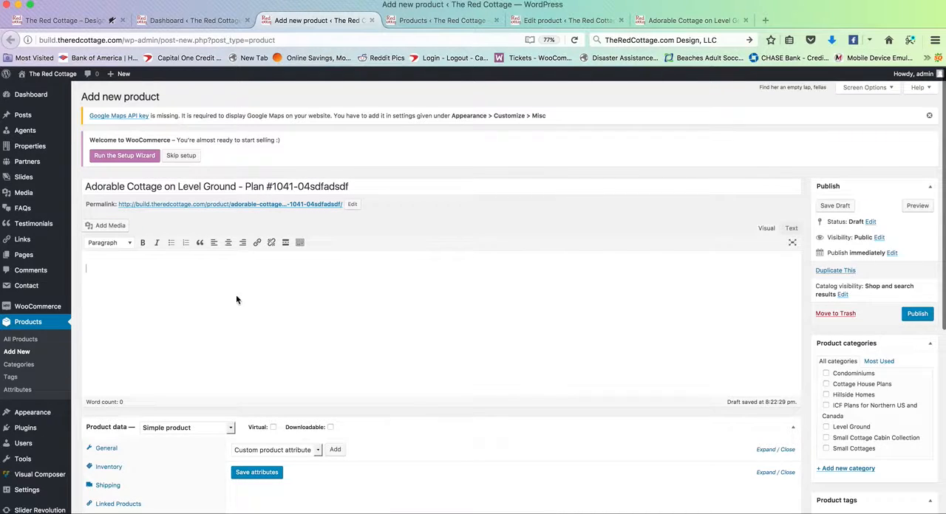
left_click(435, 22)
left_click(496, 20)
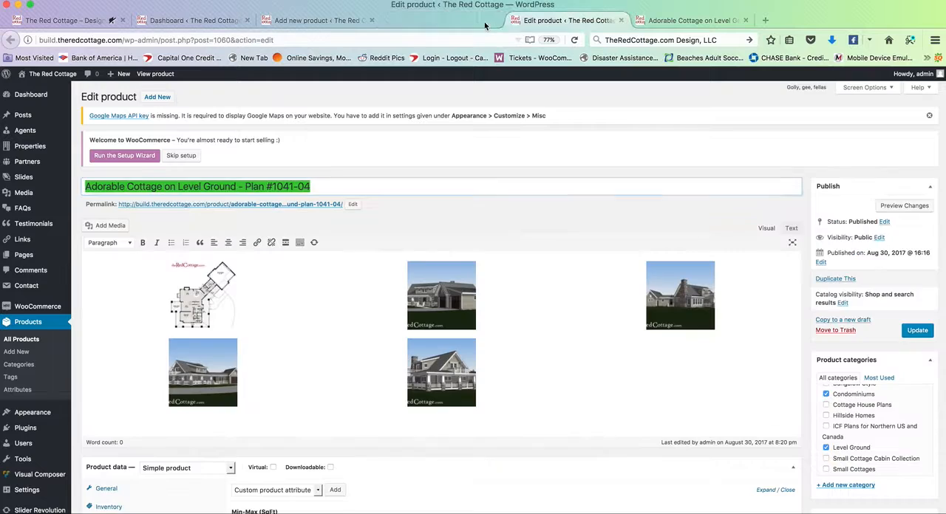
left_click(411, 298)
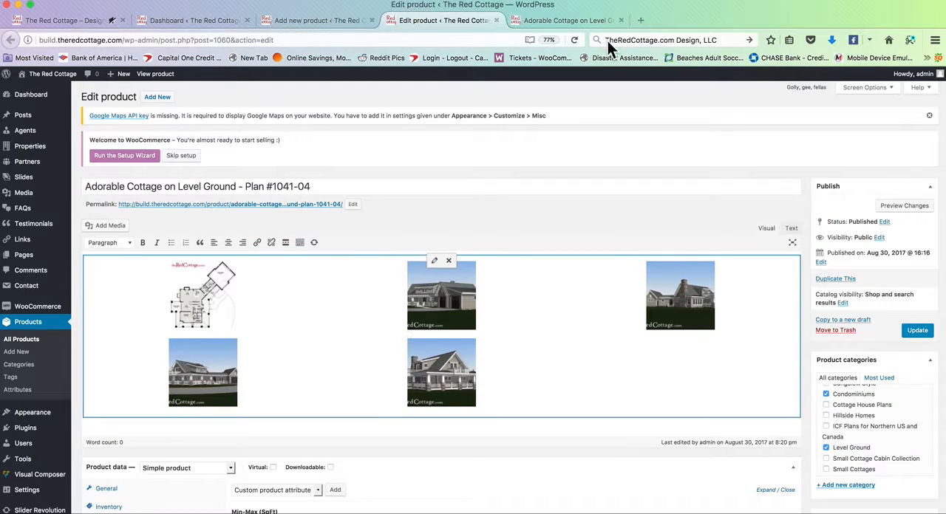
left_click(336, 20)
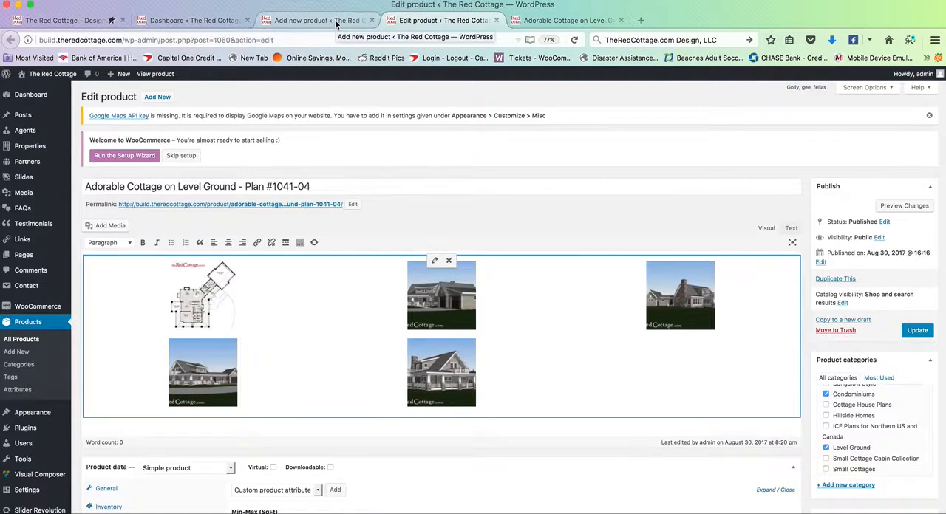
Step: Start a gallery upload for the new product's description with IMG_59161.jpg, IMG_59181.jpg and IMG_59151.jpg from the Desktop, and cancel the file selection
left_click(111, 226)
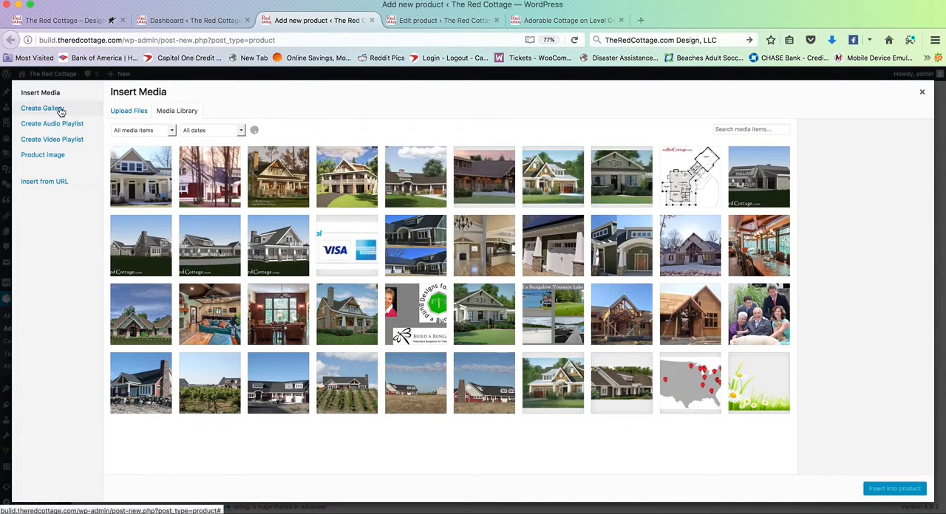
left_click(61, 108)
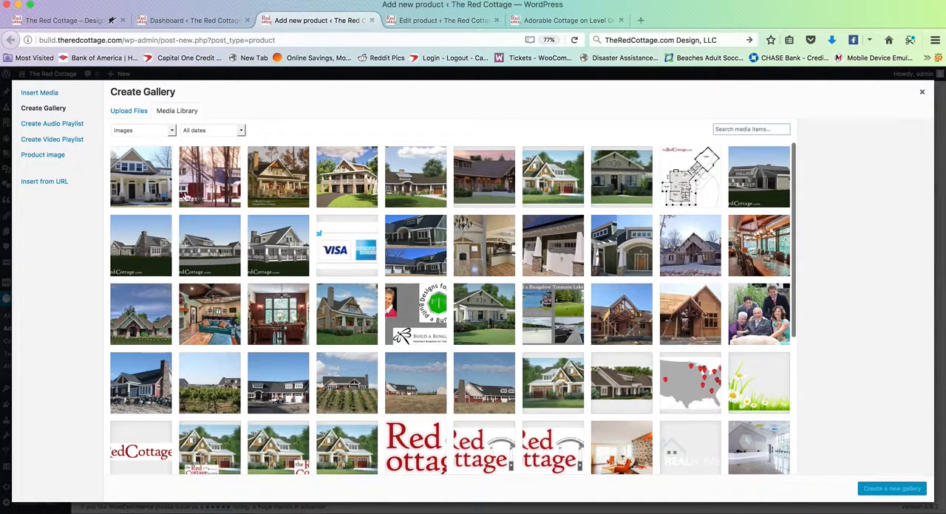
left_click(131, 112)
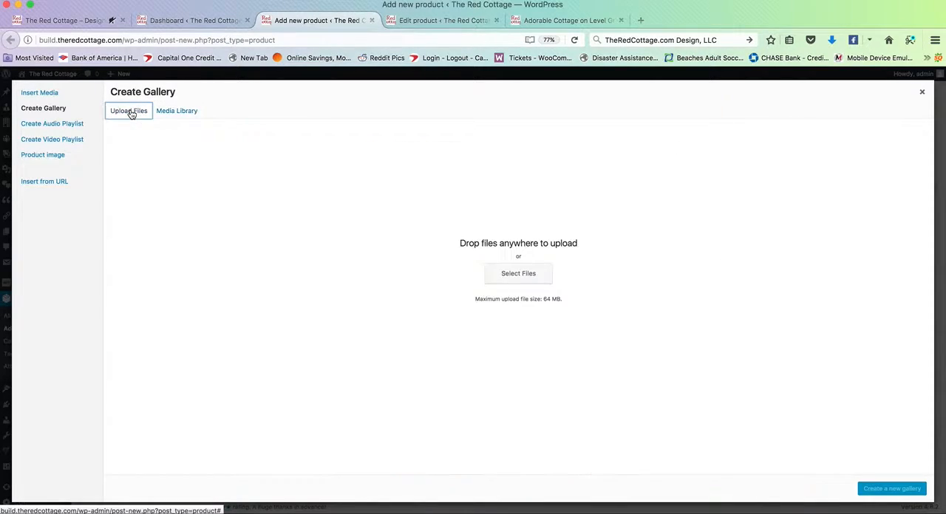
left_click(517, 275)
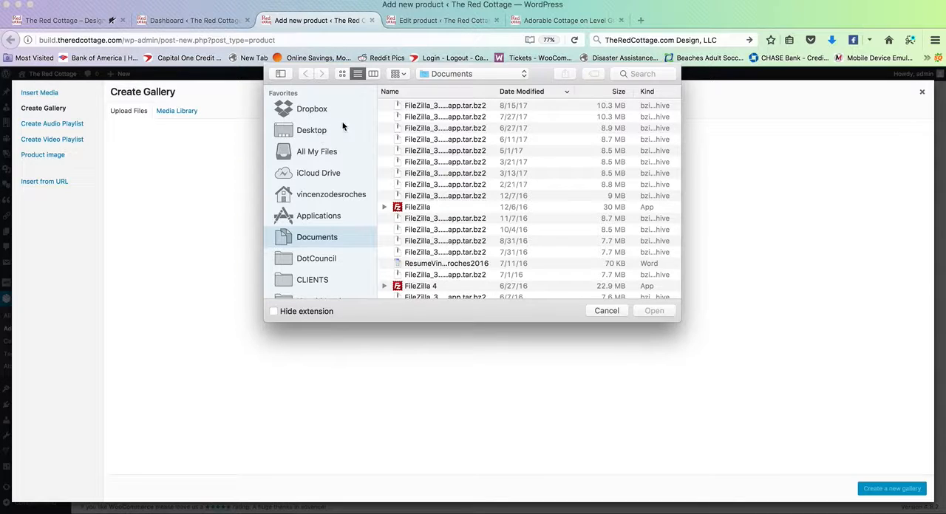
left_click(312, 132)
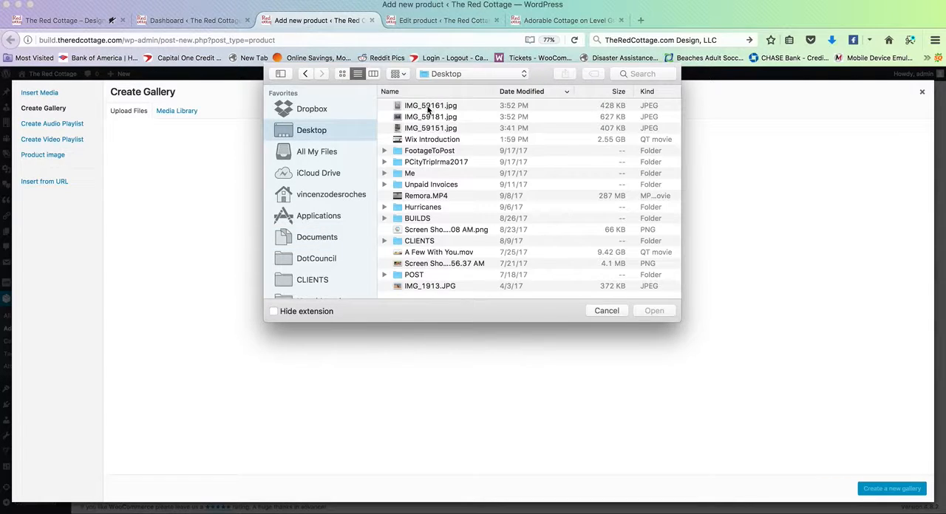
left_click(428, 109)
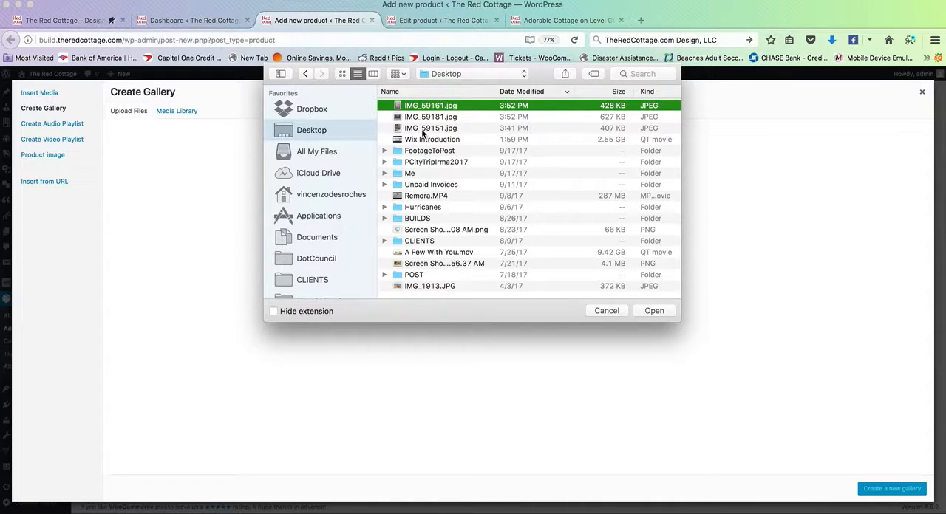
left_click(418, 128, "shift")
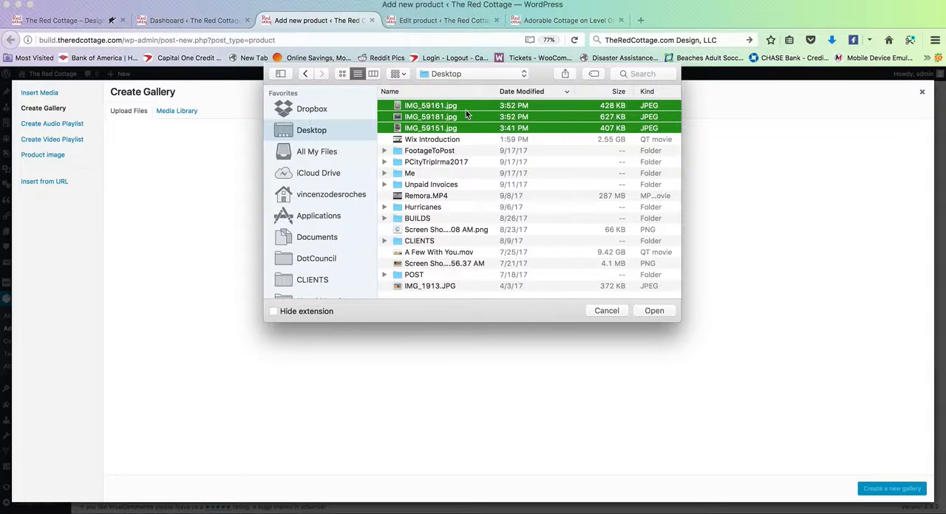
left_click_drag(466, 110, 438, 116)
left_click(606, 311)
Step: Select the first five media library images for the new gallery, and close the gallery dialog without creating it
left_click(178, 112)
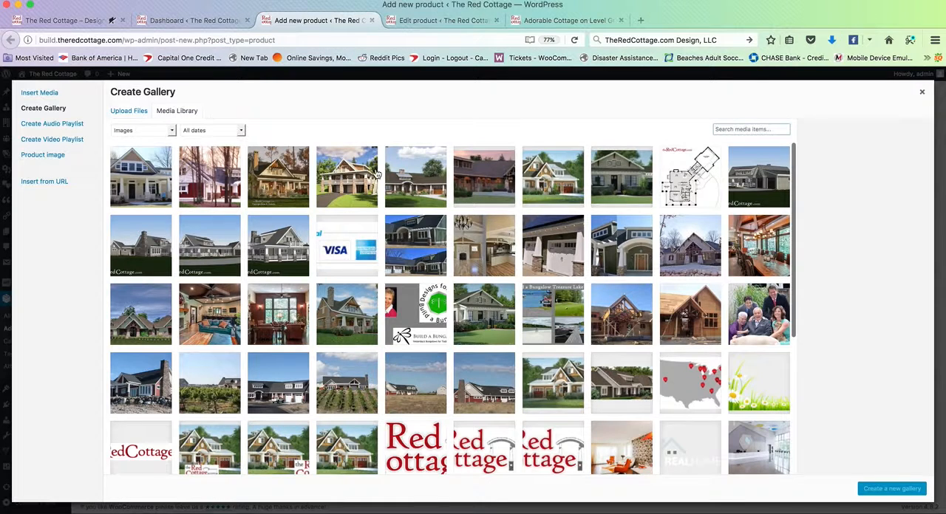
left_click(158, 168)
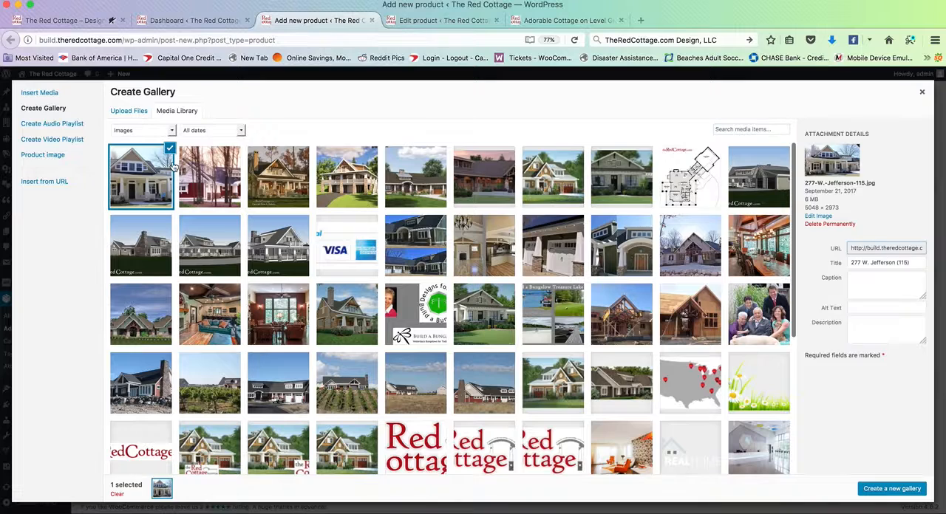
left_click(220, 165)
left_click(277, 166)
left_click(347, 167)
left_click(415, 168)
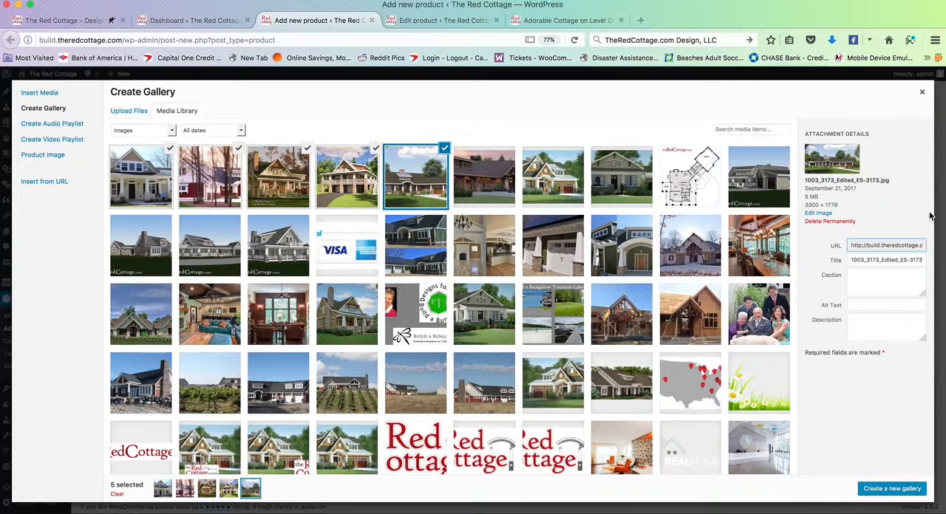
left_click(922, 94)
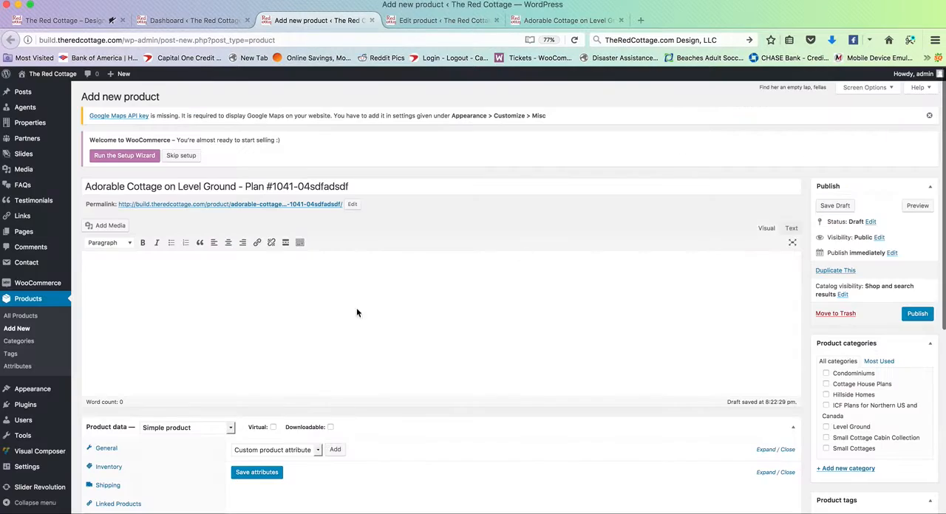
Step: Open the existing product's description gallery for editing, review its size and link options, and update the gallery
left_click(442, 21)
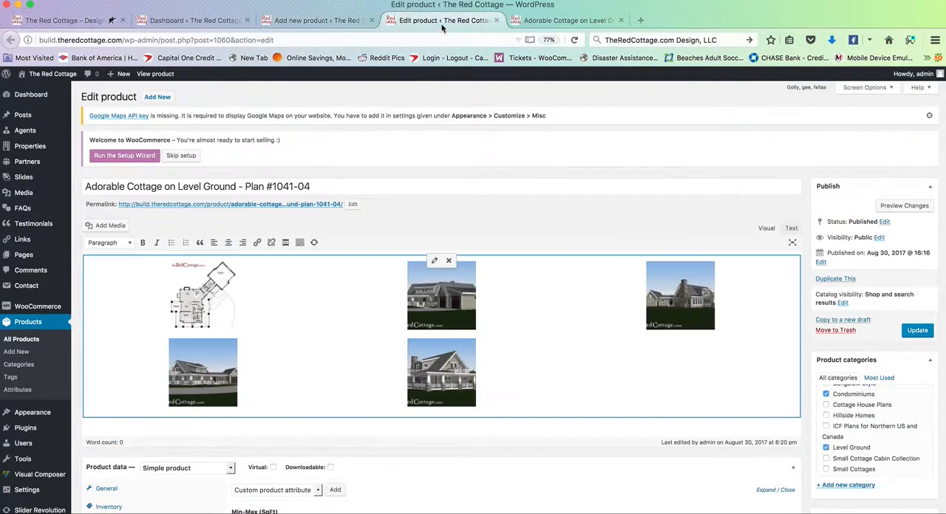
left_click(435, 262)
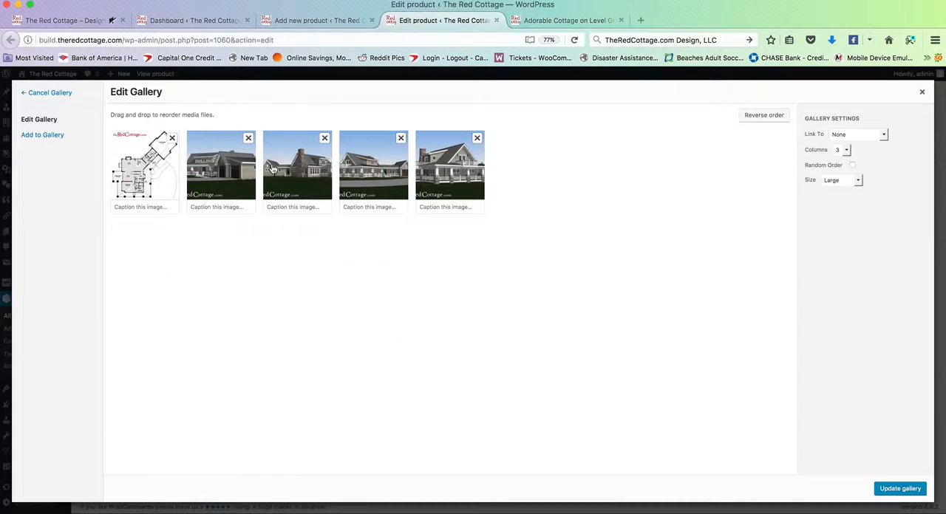
left_click_drag(228, 158, 205, 154)
left_click(841, 180)
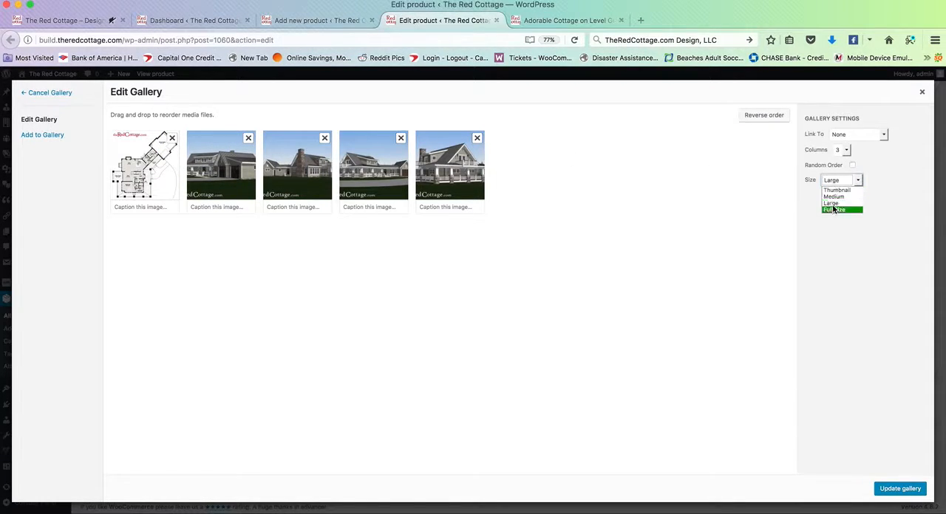
left_click(896, 179)
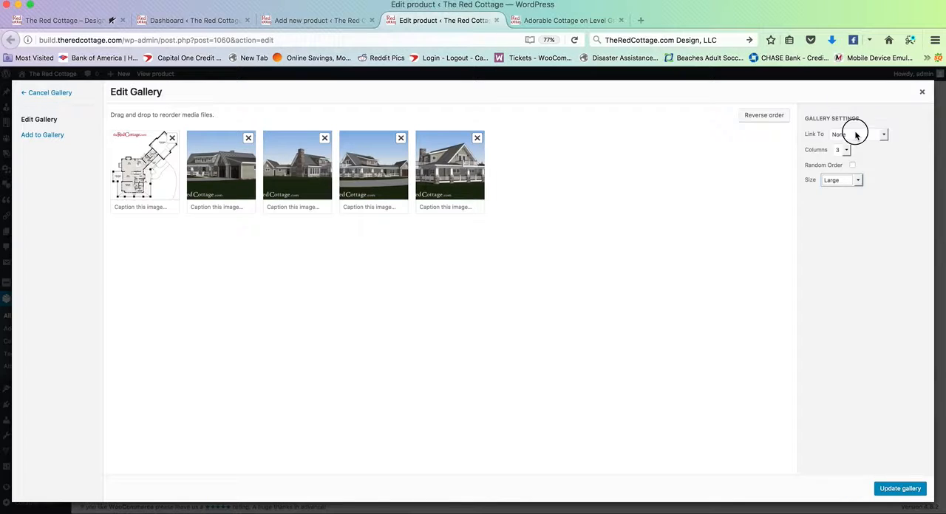
left_click(856, 135)
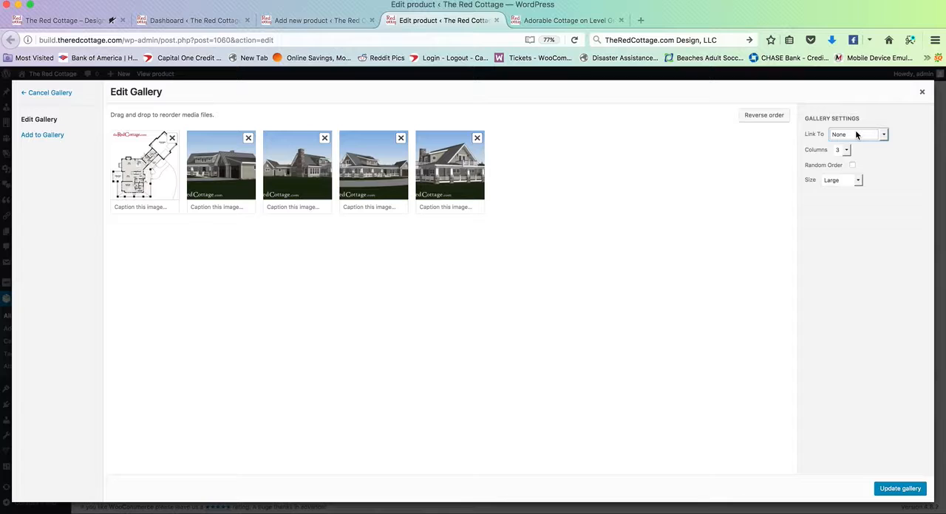
left_click(898, 489)
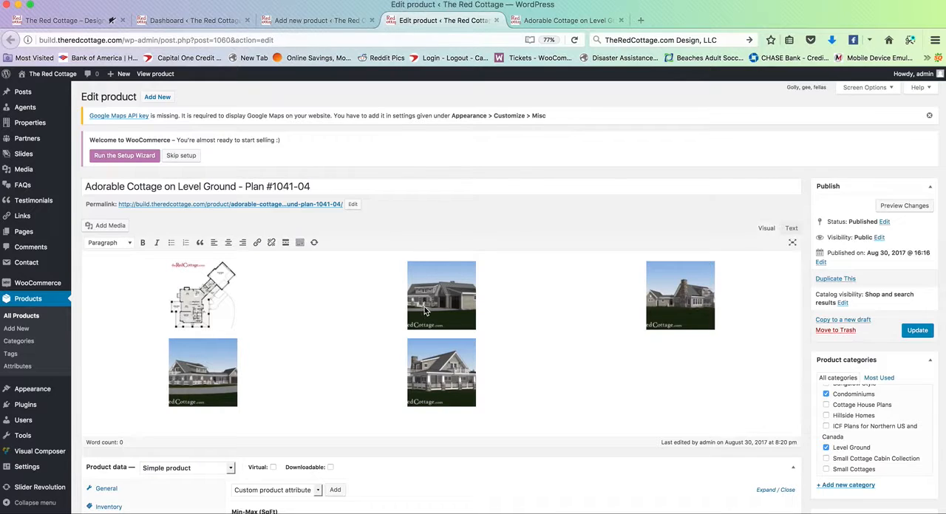
Step: Start a new product category on the existing product's edit page and name it "Test"
scroll(424, 306, "down", 2)
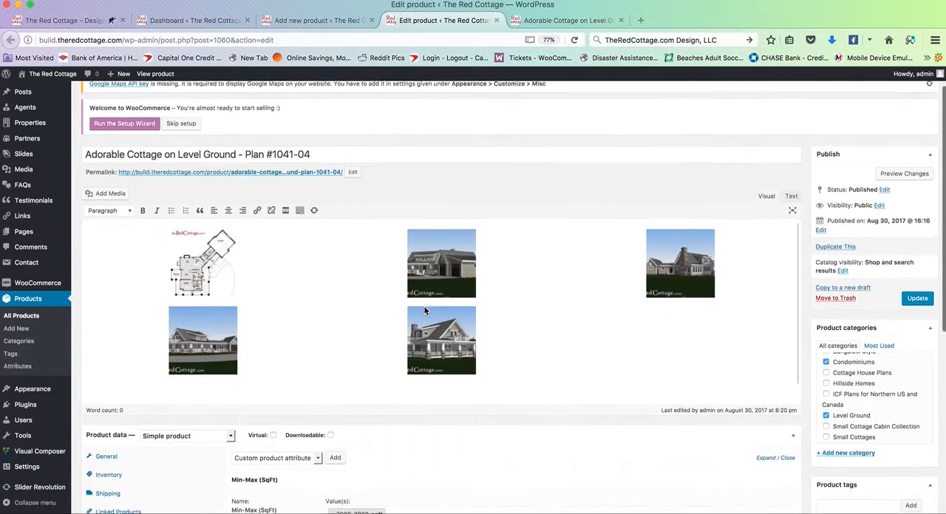
scroll(424, 307, "down", 2)
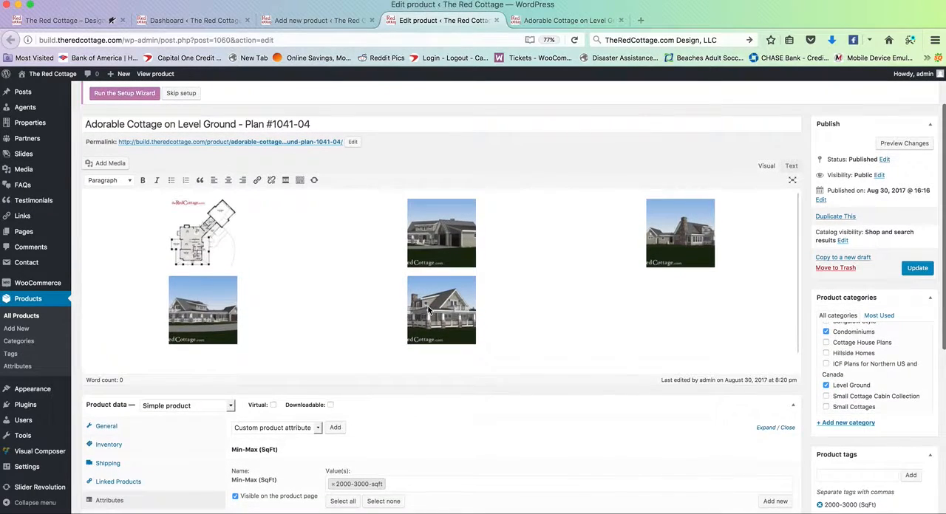
scroll(858, 366, "up", 1)
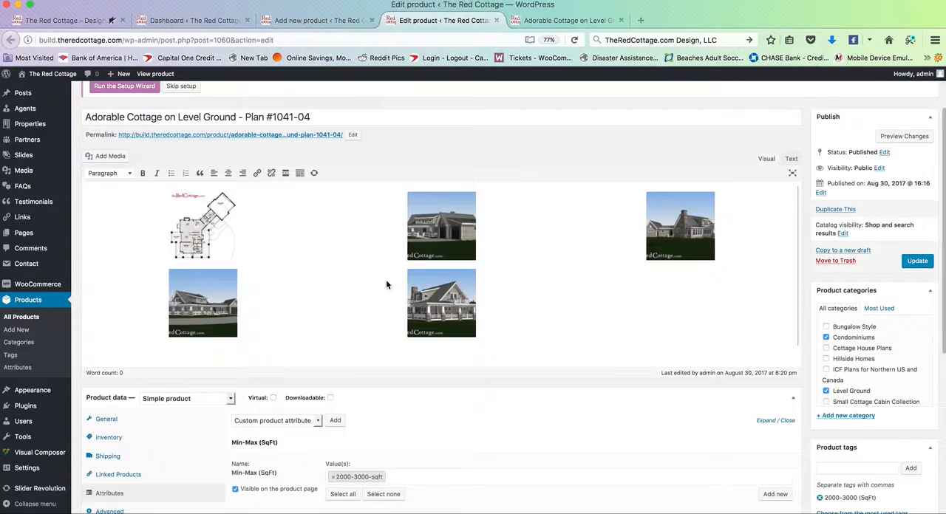
scroll(869, 340, "down", 2)
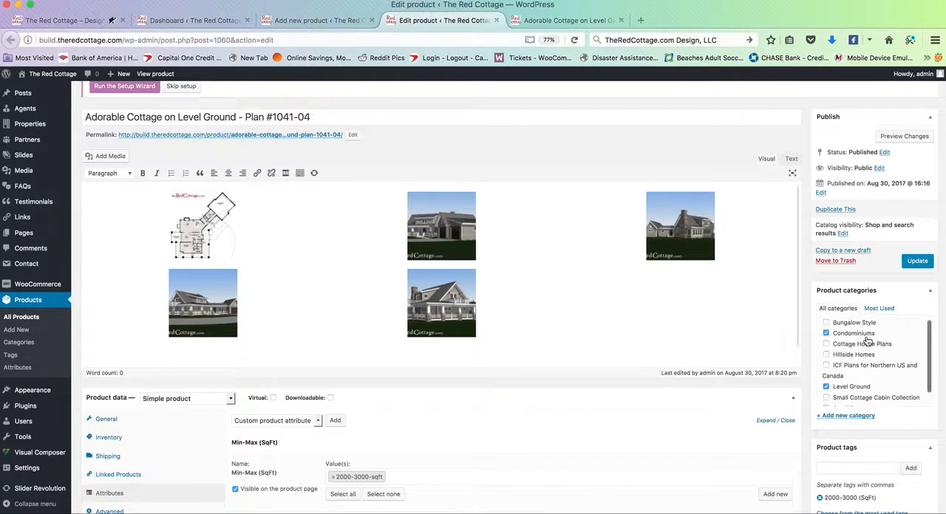
scroll(868, 340, "down", 1)
scroll(870, 346, "up", 2)
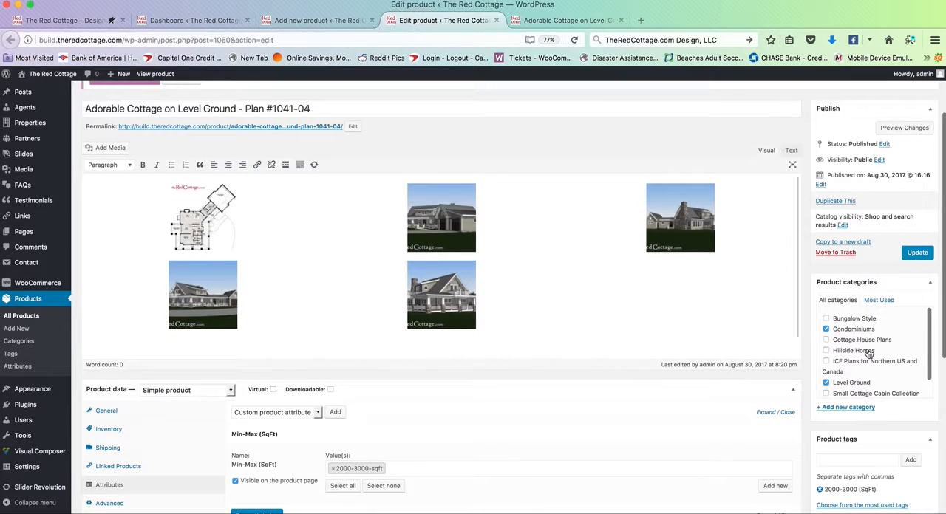
left_click(851, 411)
type("Test")
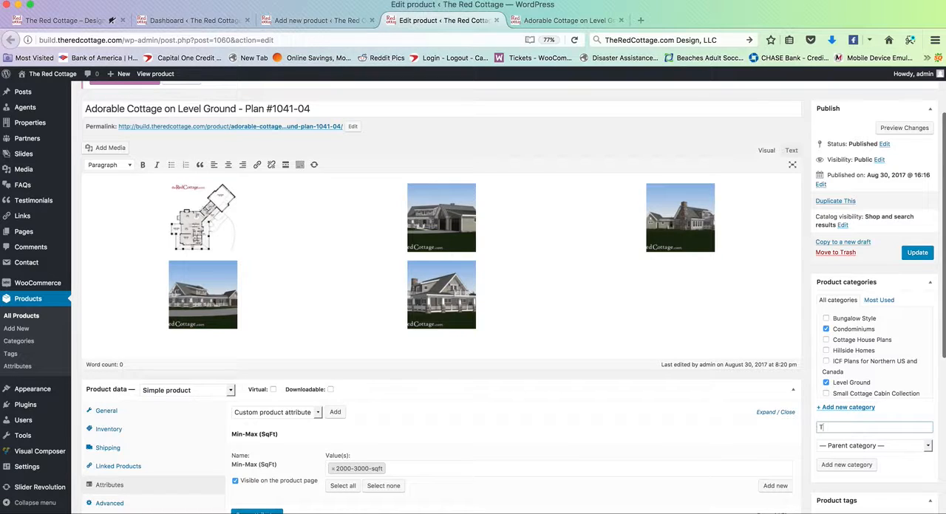
Step: Review the parent category choices, add the Test category without a parent, and unassign it from the product
left_click(850, 445)
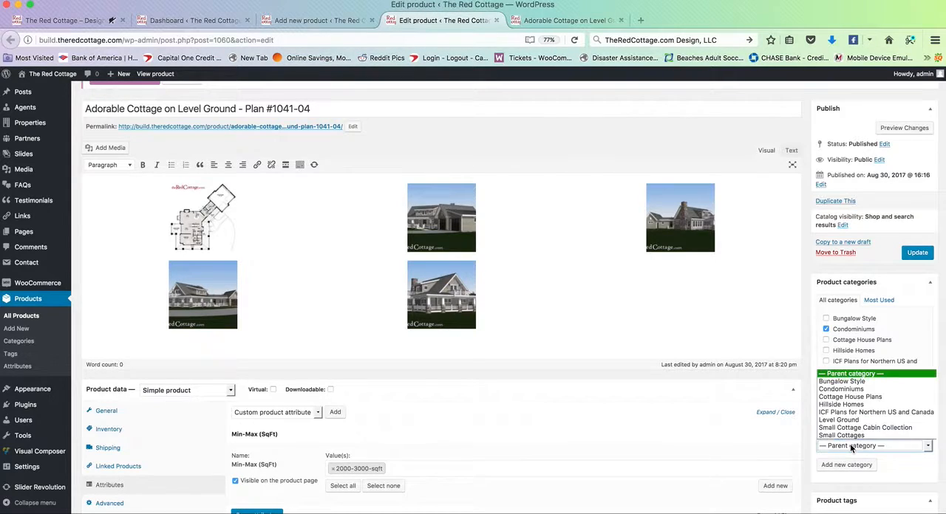
left_click(850, 443)
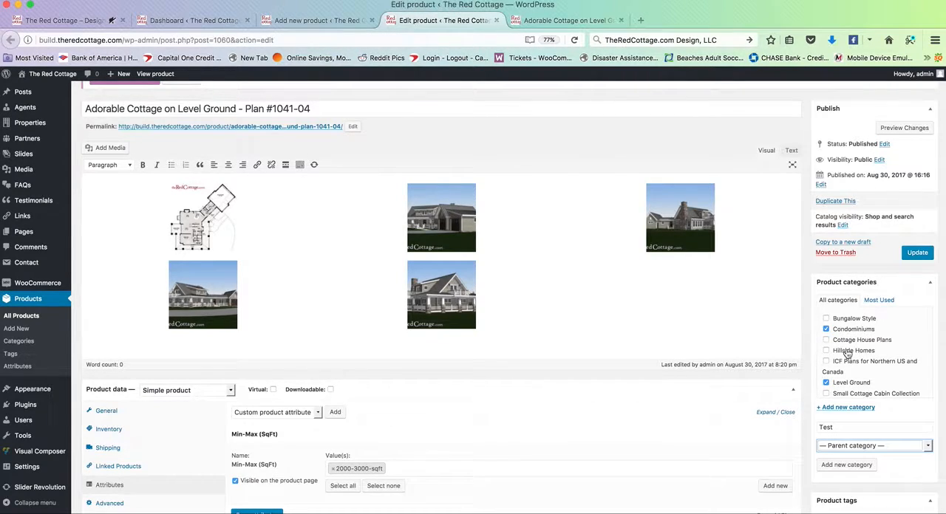
left_click(876, 448)
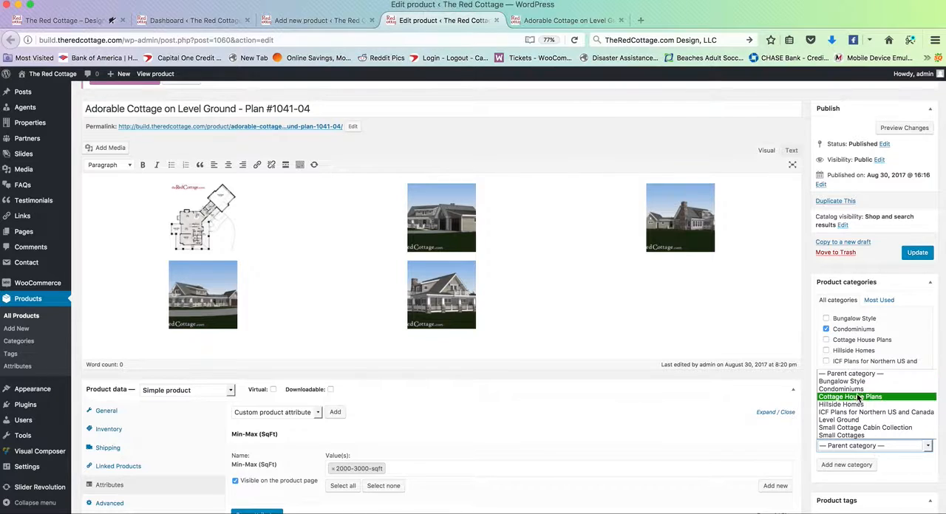
left_click(876, 272)
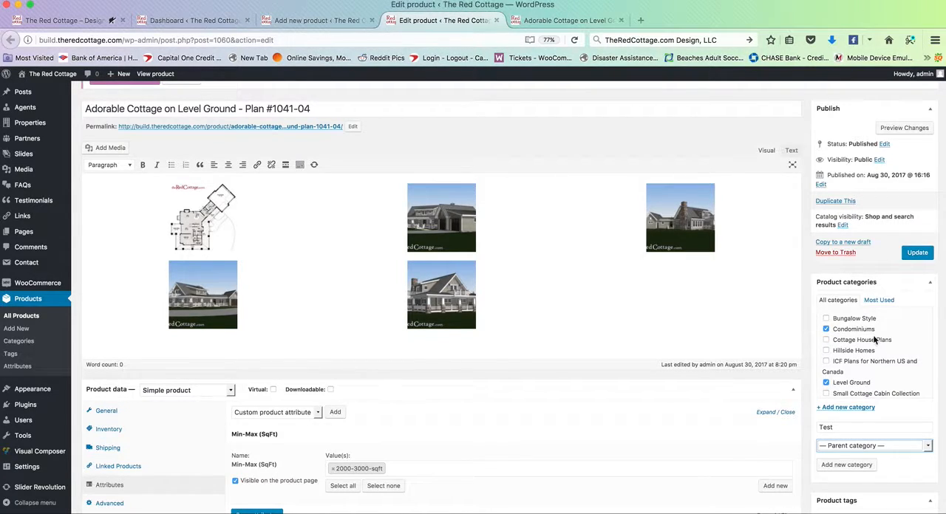
left_click(859, 427)
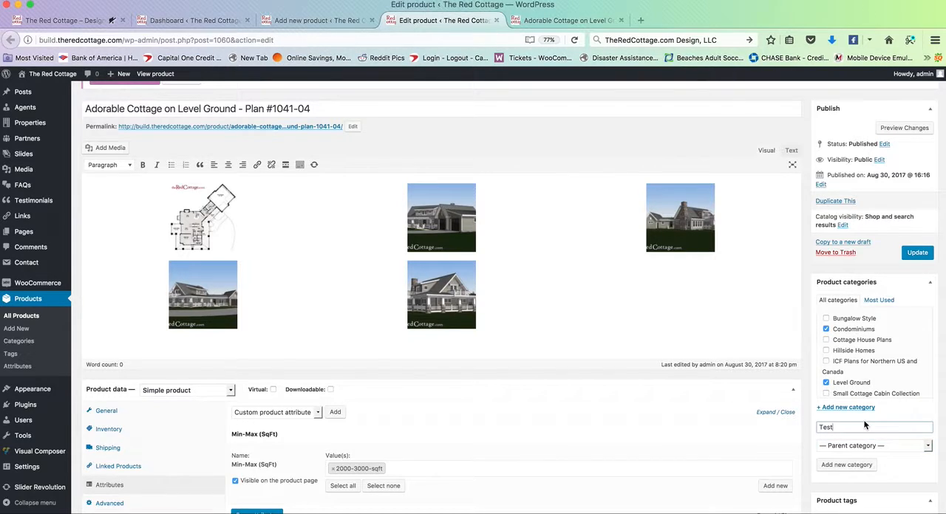
left_click(850, 464)
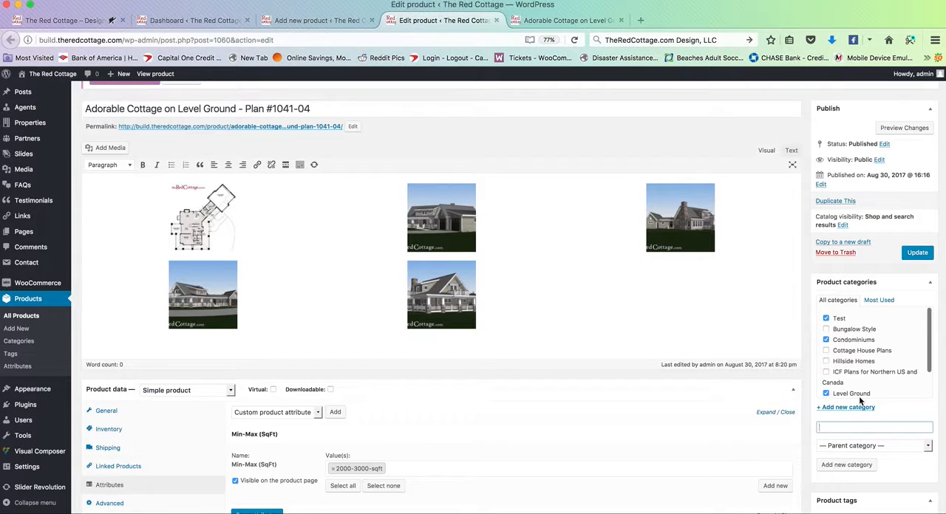
left_click(827, 320)
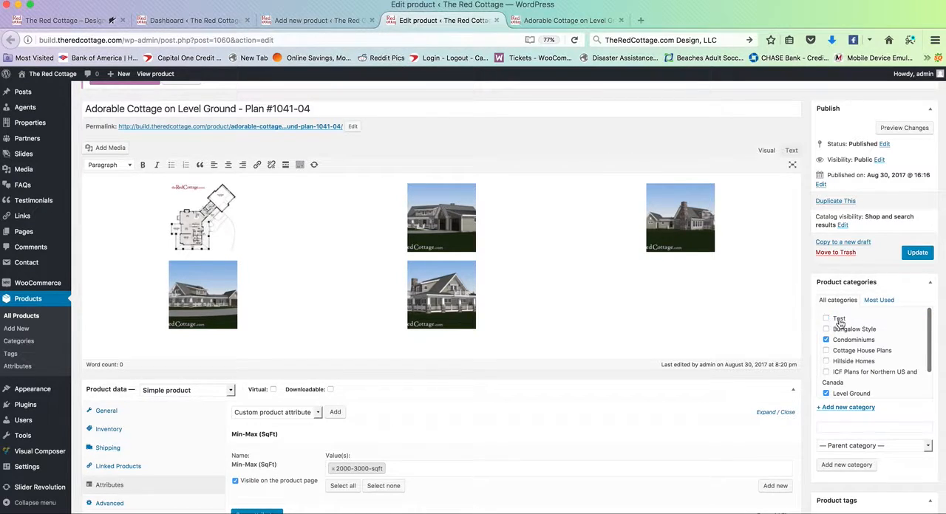
Step: Open the existing product's general product data, review the product type choices, and keep Simple product
scroll(836, 357, "down", 3)
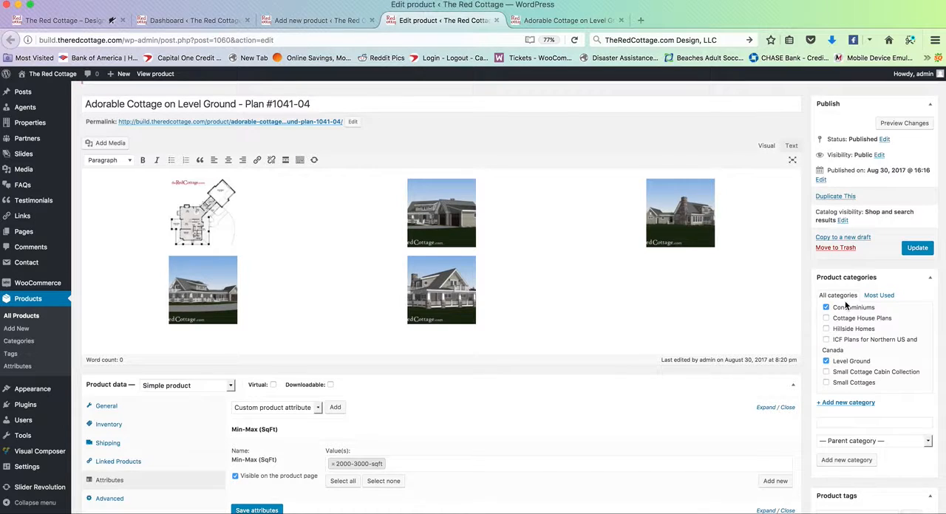
scroll(852, 306, "down", 1)
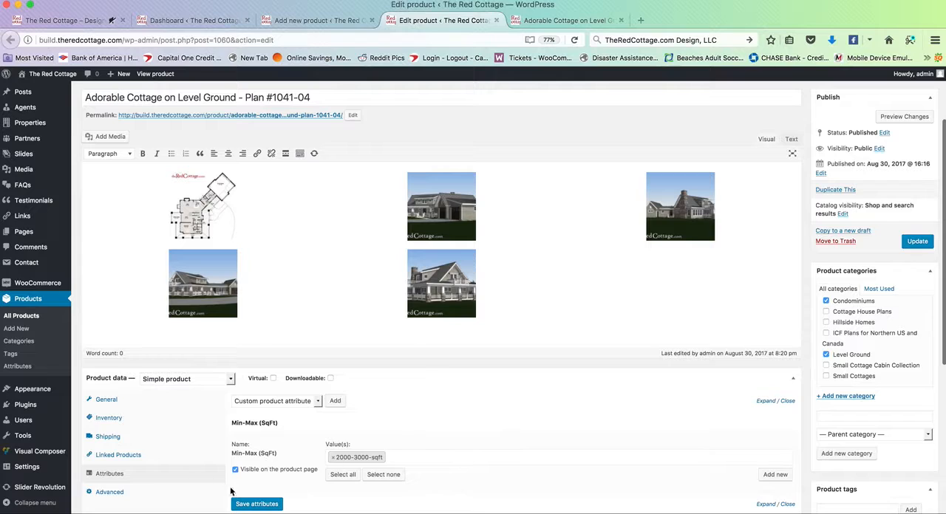
scroll(356, 349, "down", 5)
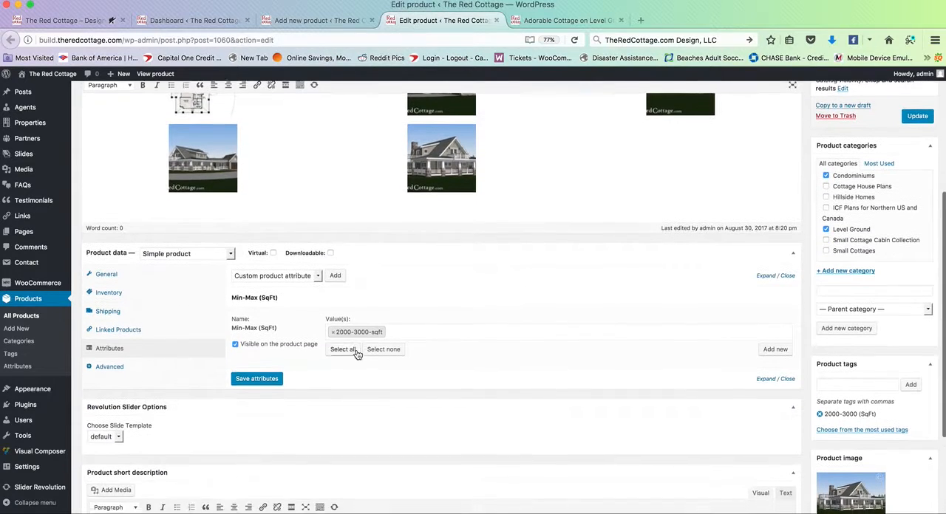
scroll(356, 353, "up", 1)
left_click(158, 270)
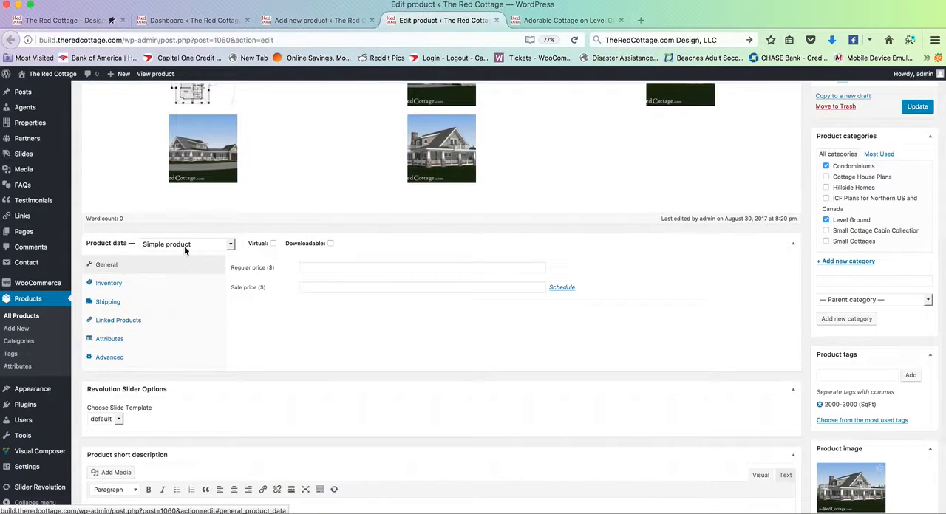
left_click(184, 247)
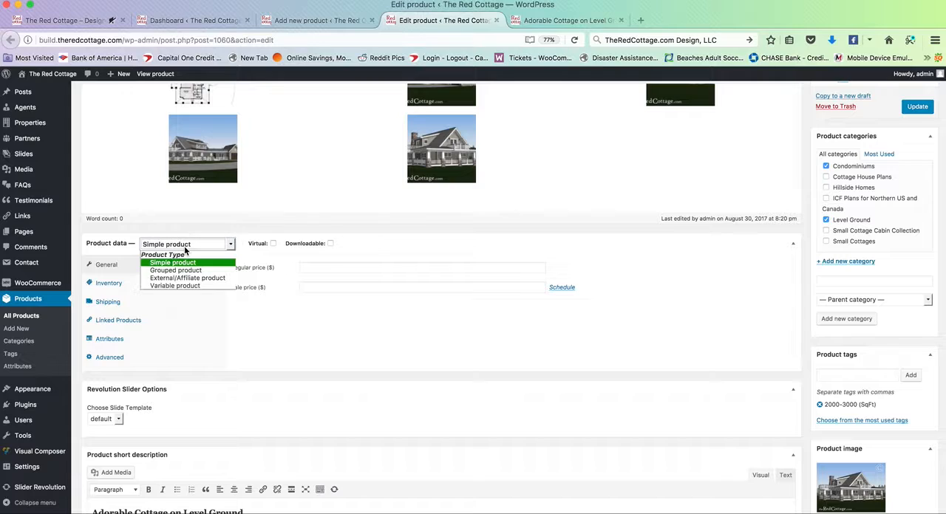
left_click(192, 264)
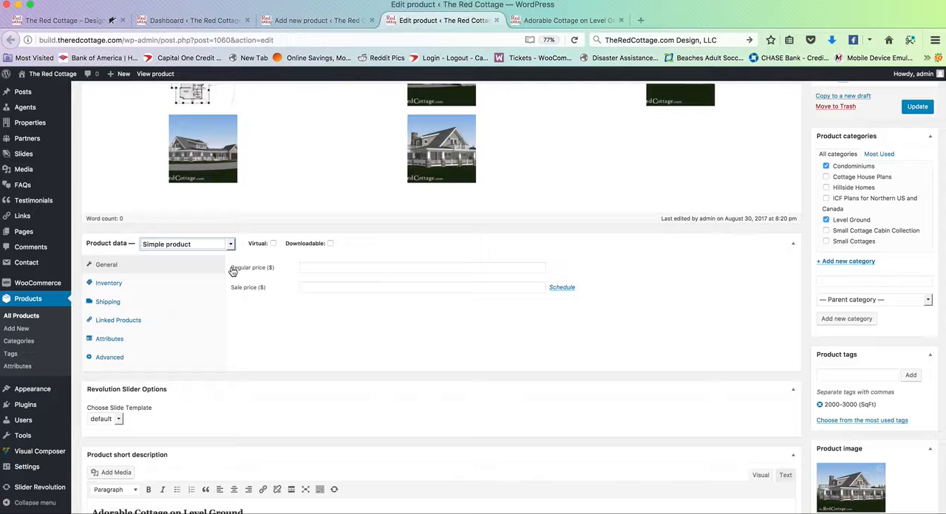
Step: Try to enter a sale price of 123 without a regular price, and clear the sale price
left_click(330, 267)
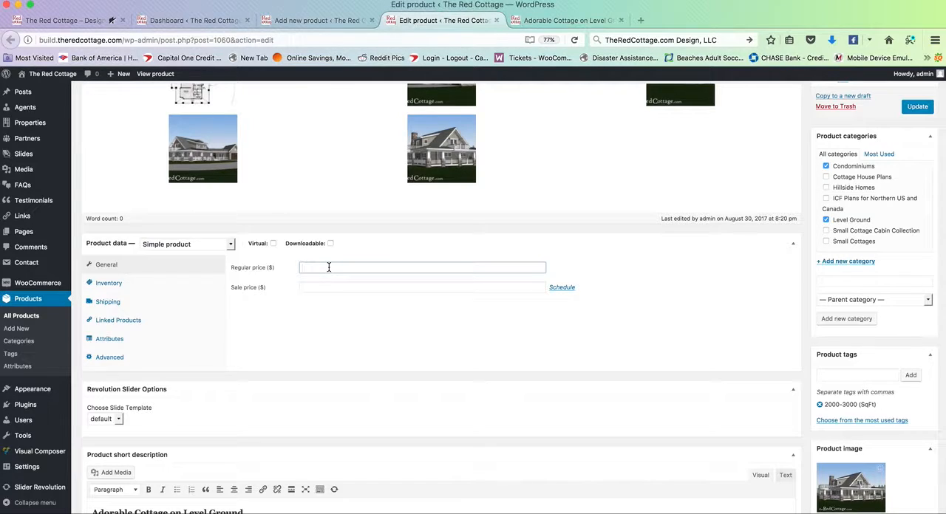
left_click(321, 289)
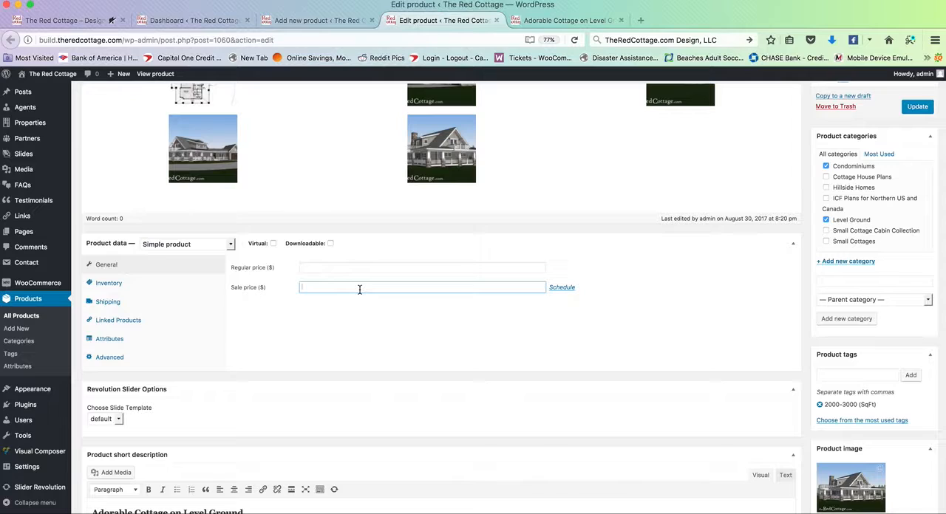
type("123")
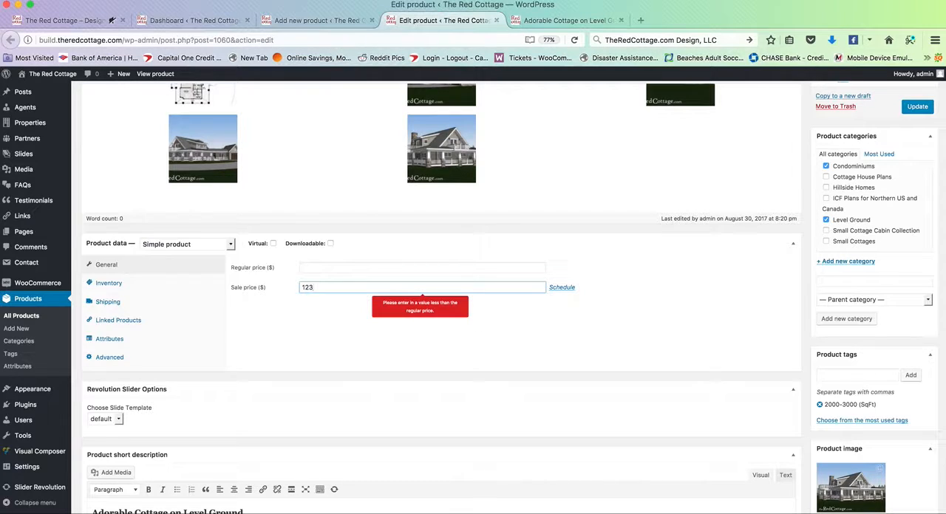
left_click(346, 311)
left_click(337, 287)
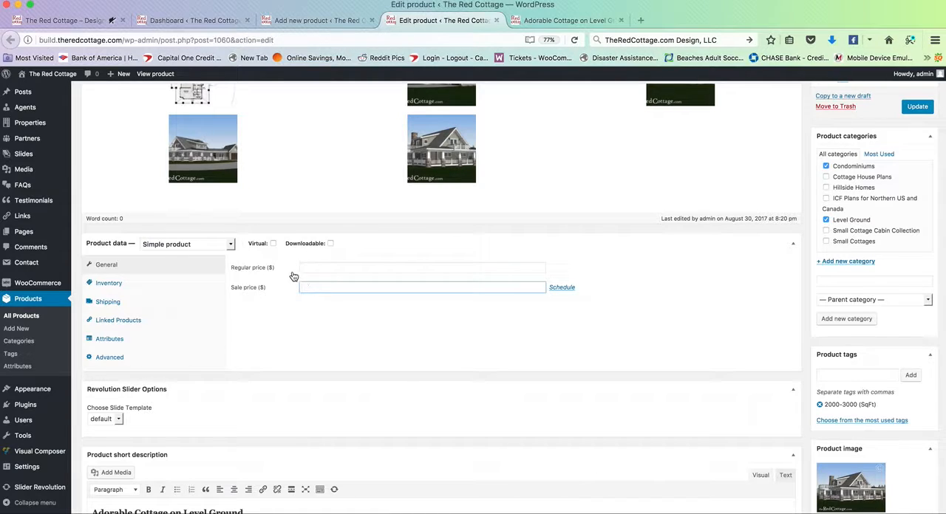
Step: Review the existing product's inventory settings, including the stock status choices, and its shipping settings
left_click(182, 283)
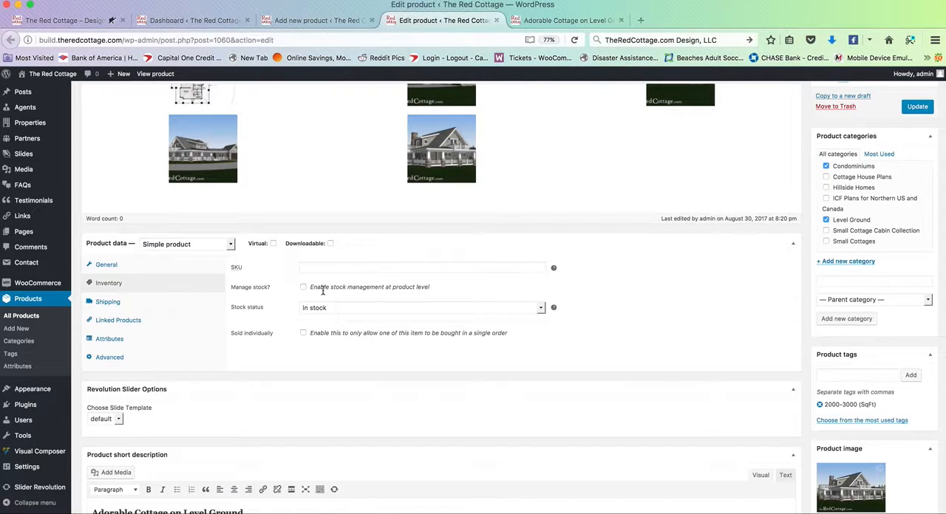
left_click(349, 309)
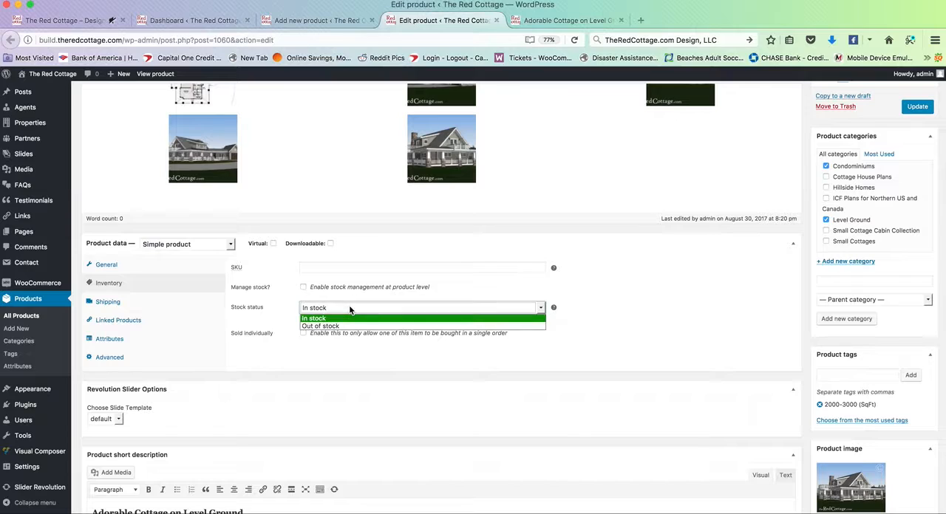
left_click(349, 309)
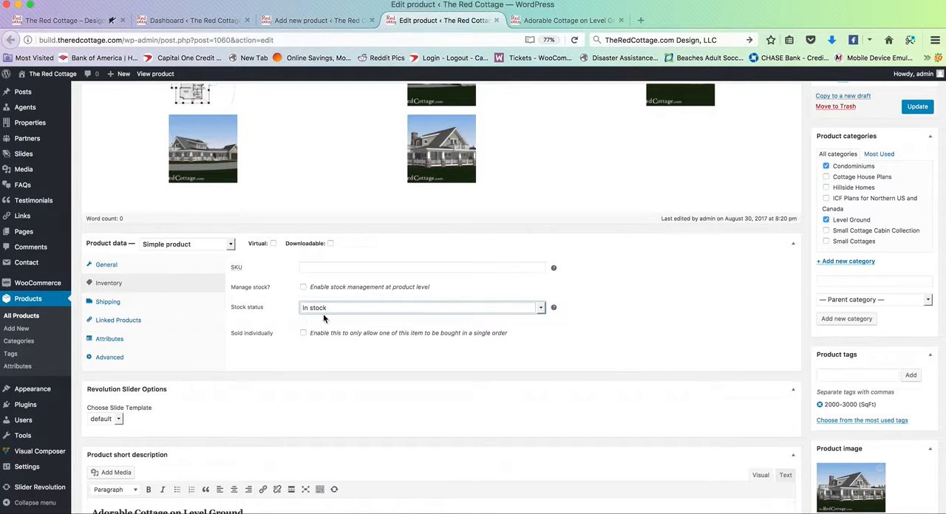
left_click(170, 303)
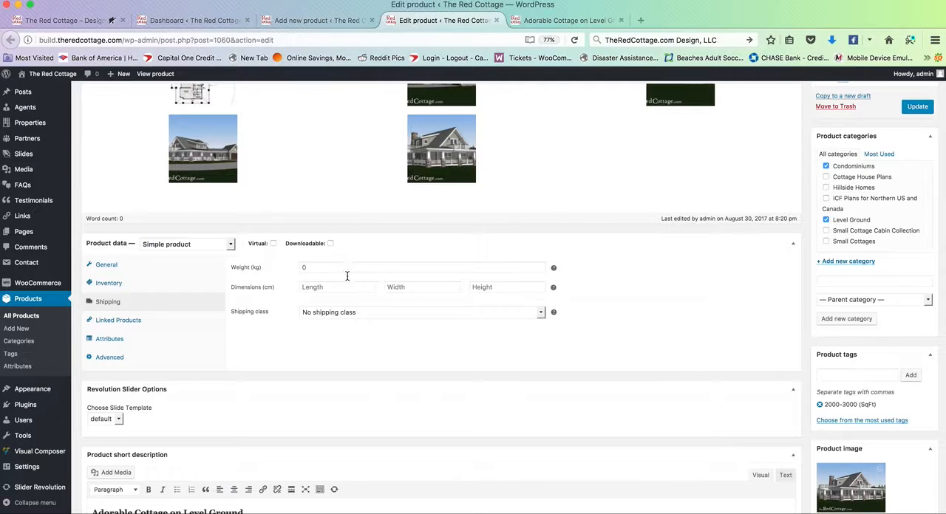
Step: Return to the existing product's general data, keep Simple product as its type, and mark it as virtual
left_click(203, 273)
left_click(216, 244)
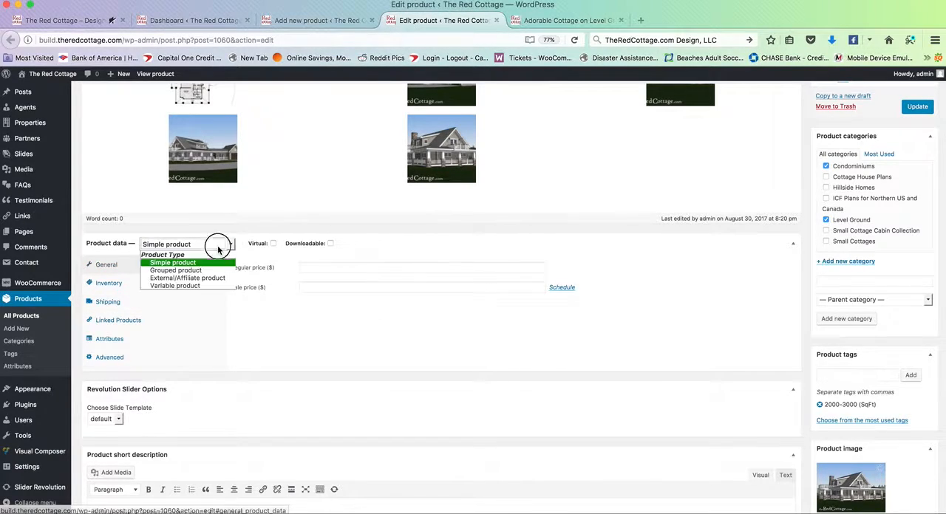
left_click(169, 264)
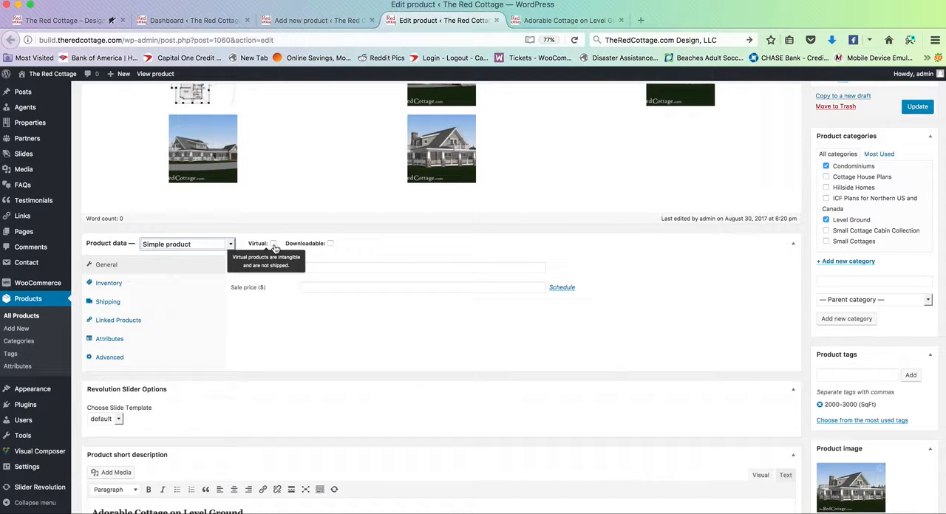
left_click(273, 244)
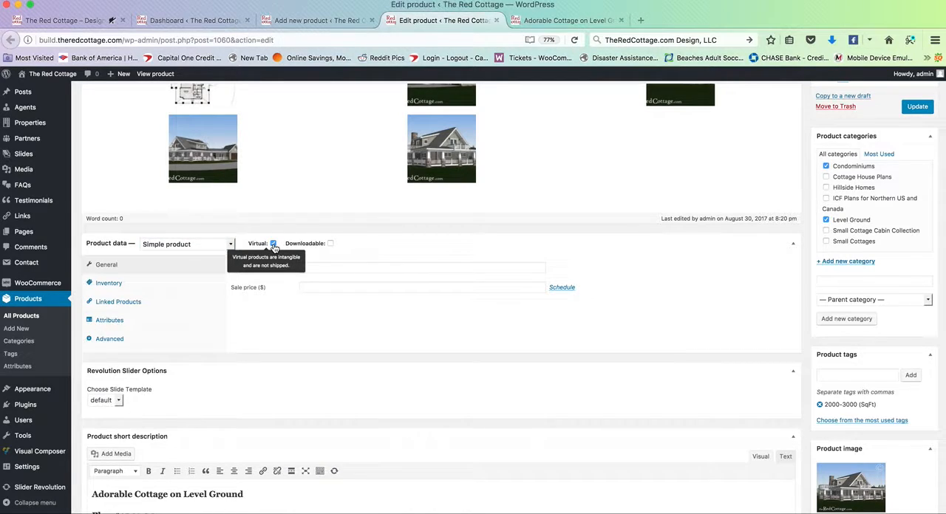
left_click(274, 245)
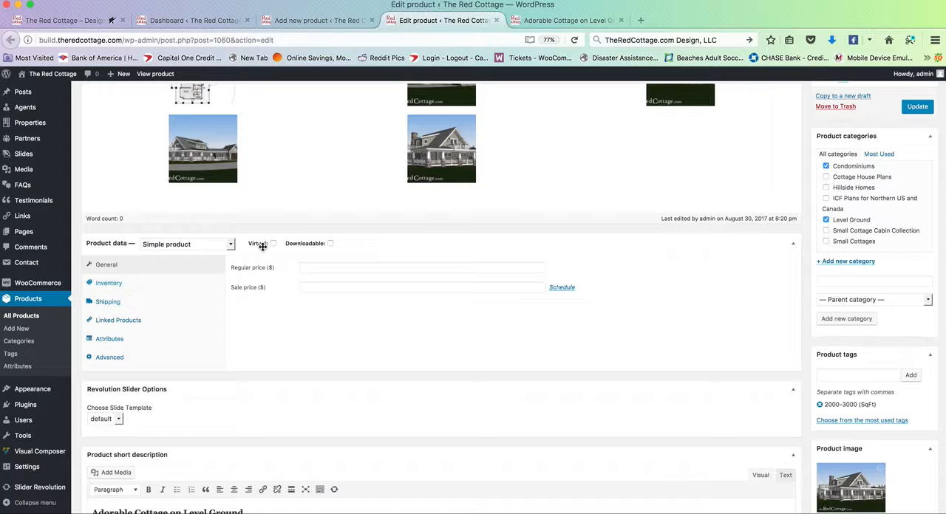
left_click(274, 245)
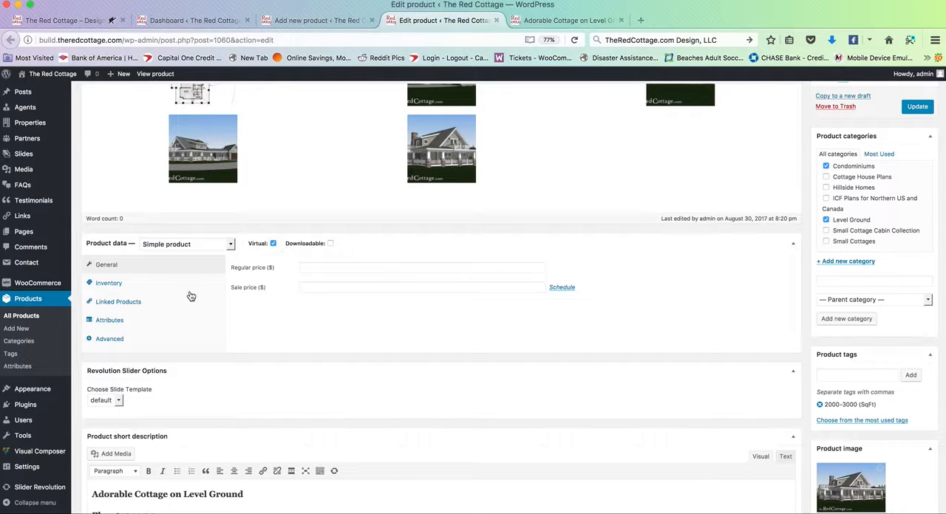
Step: Open the upsell search in the existing product's linked products, and check the product's name on its live page
left_click(169, 308)
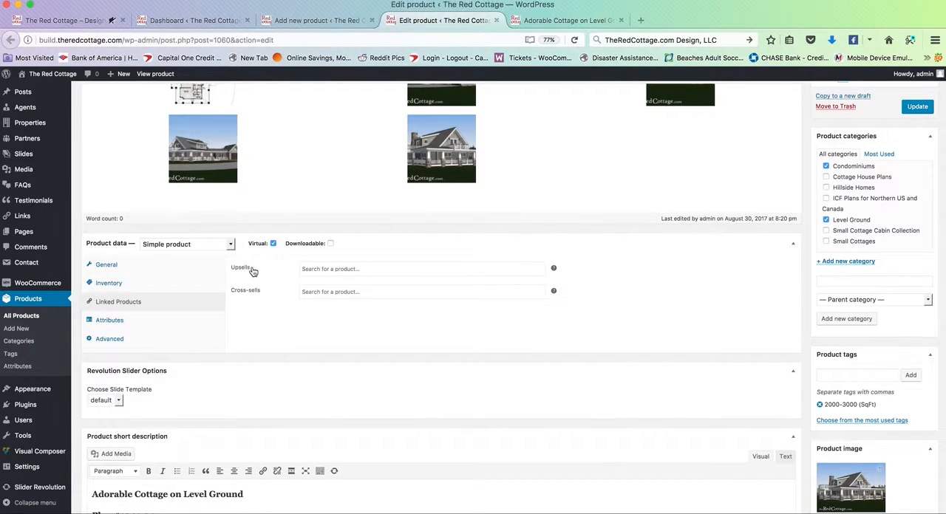
left_click(324, 268)
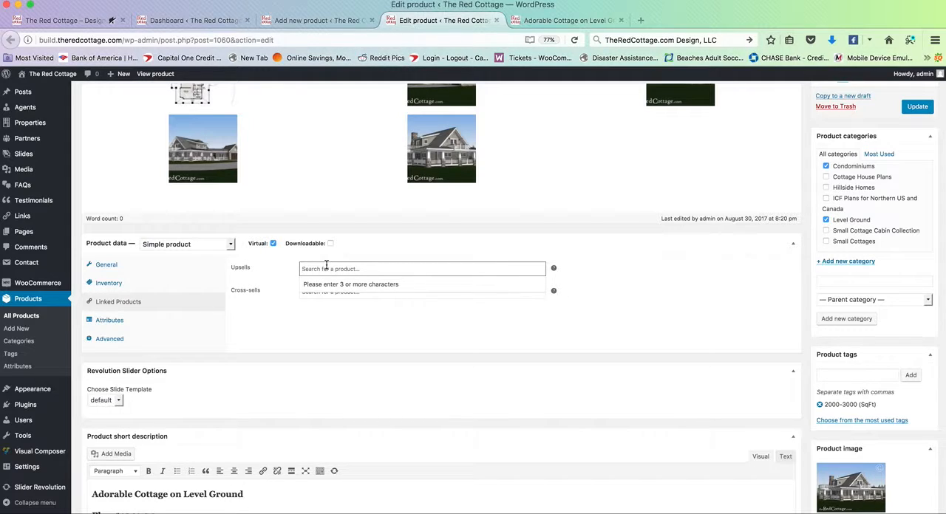
type("df")
key("BackSpace")
left_click(566, 20)
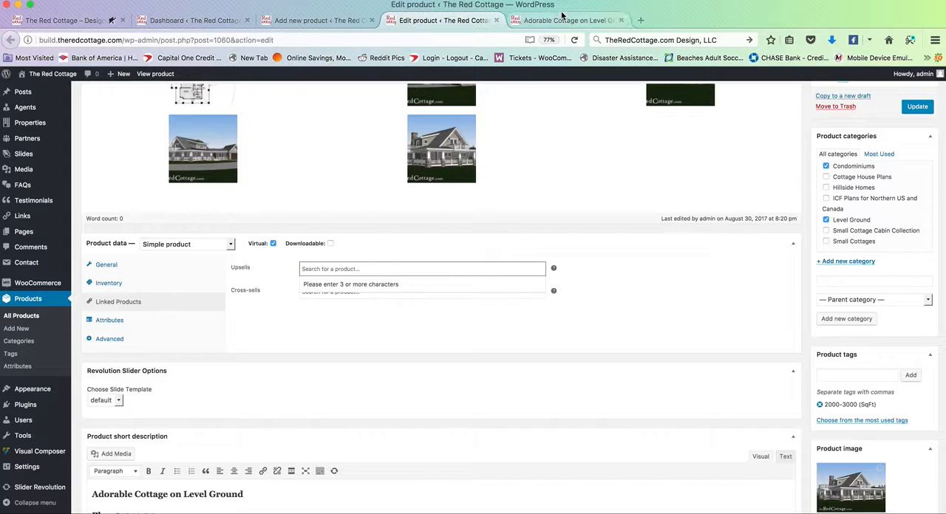
scroll(277, 184, "up", 3)
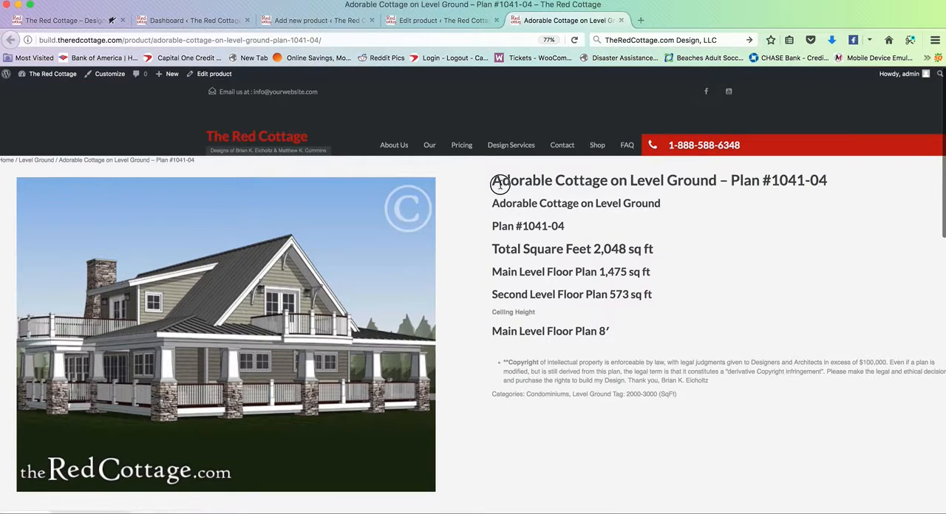
left_click_drag(606, 184, 494, 184)
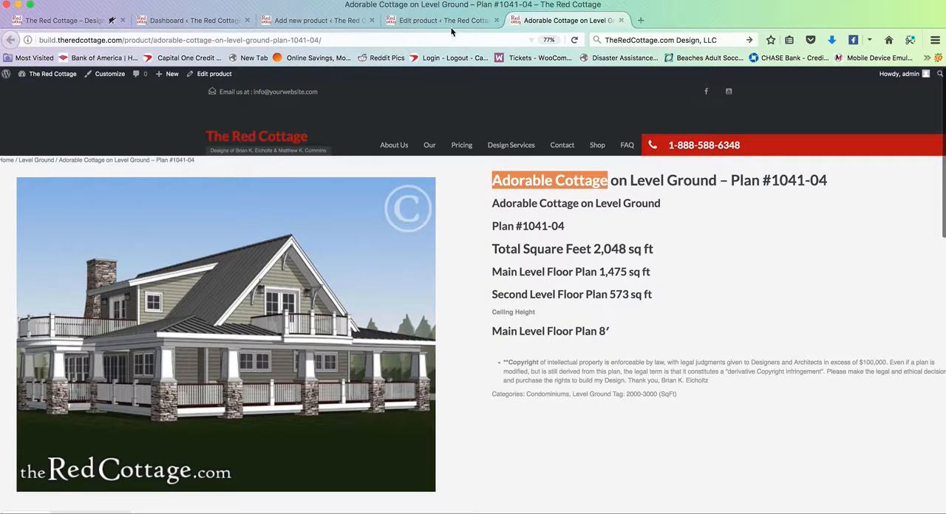
key("ctrl+shift+Tab")
Step: Search the upsell products for "ador", and clear the search
type("ador")
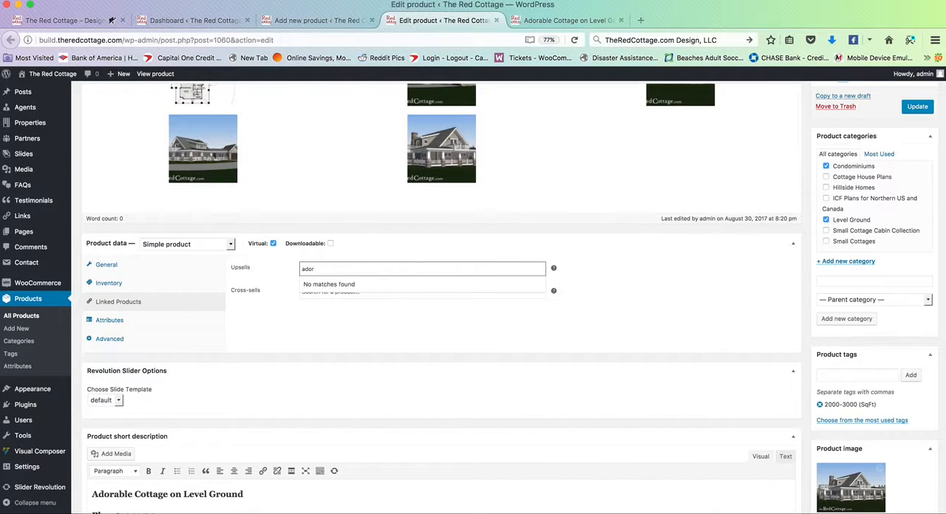
key("BackSpace")
key("BackSpace")
key("BackSpace")
key("BackSpace")
left_click(355, 333)
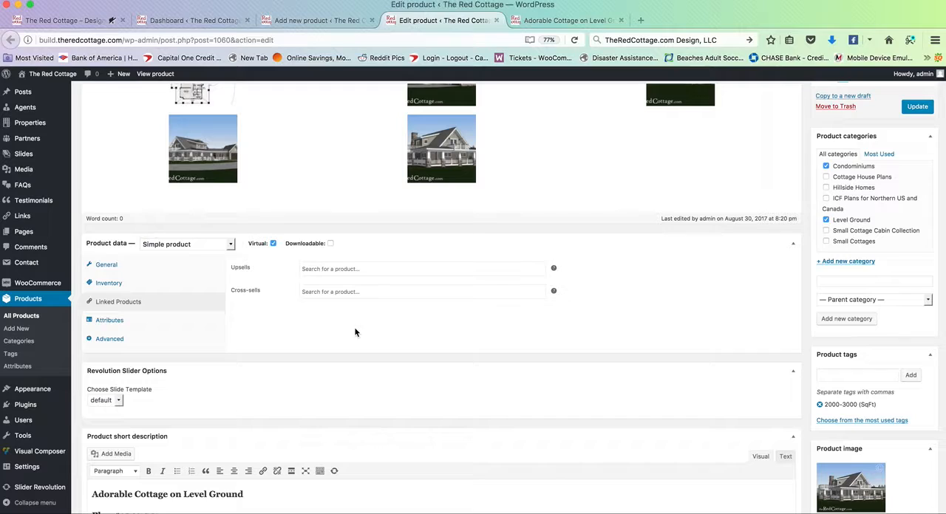
Step: Search the cross-sell products for "ador", clear the search, and view the existing product's attributes
left_click(316, 291)
type("add")
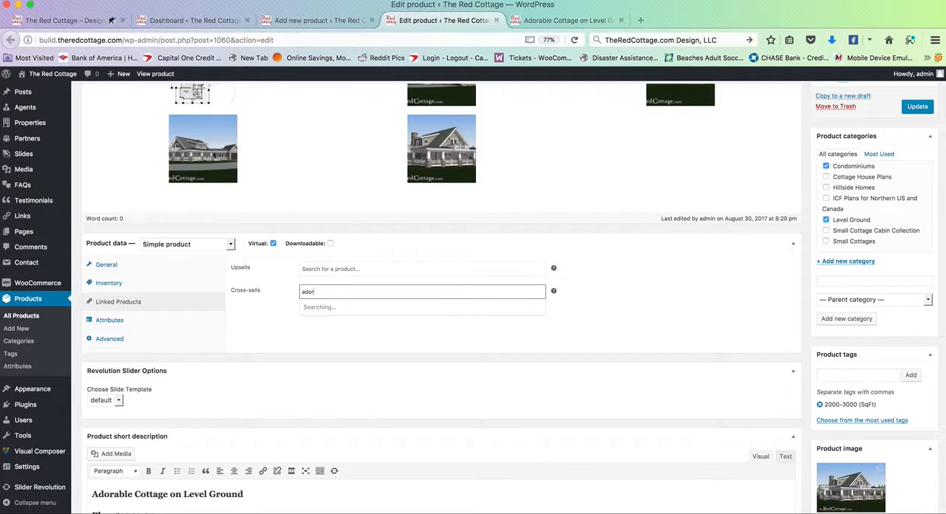
key("BackSpace")
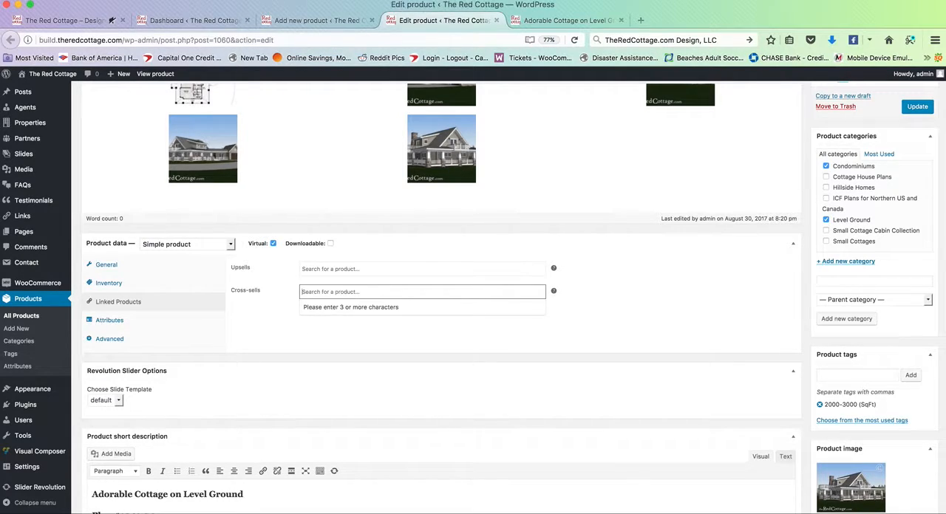
left_click(357, 348)
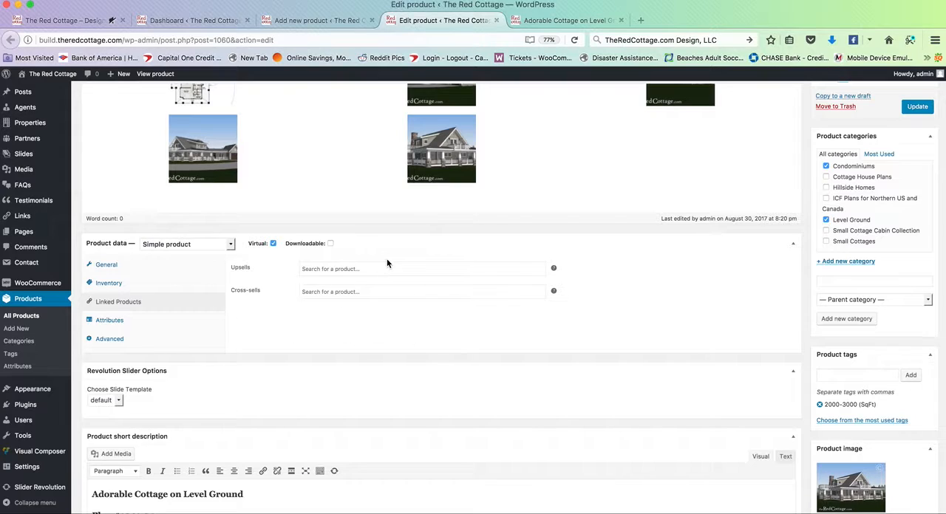
left_click(173, 321)
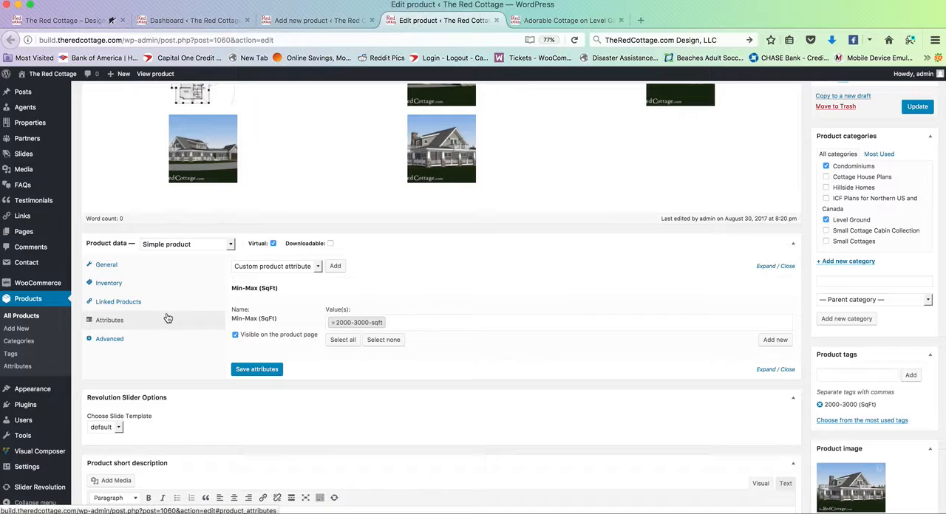
Step: Switch to the new product draft, mark it as virtual, and open its attributes settings
left_click(309, 25)
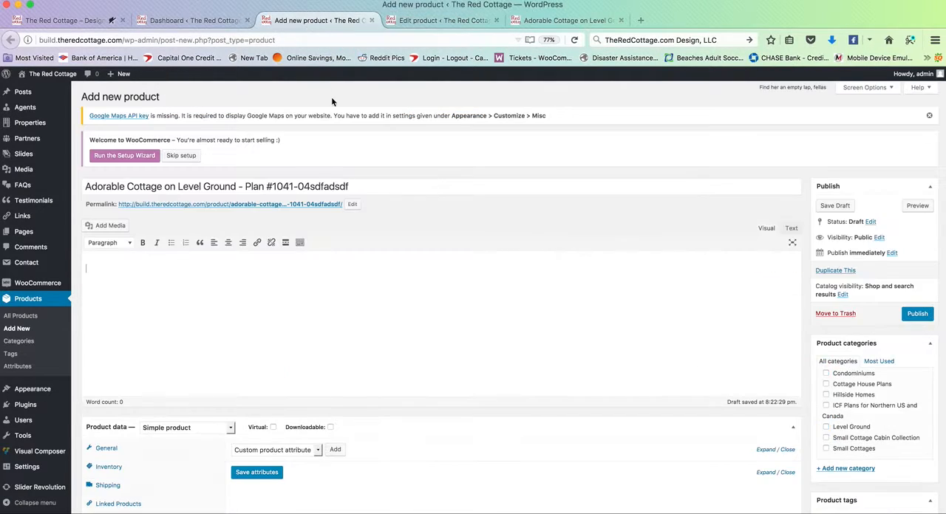
scroll(322, 190, "down", 3)
left_click(158, 314)
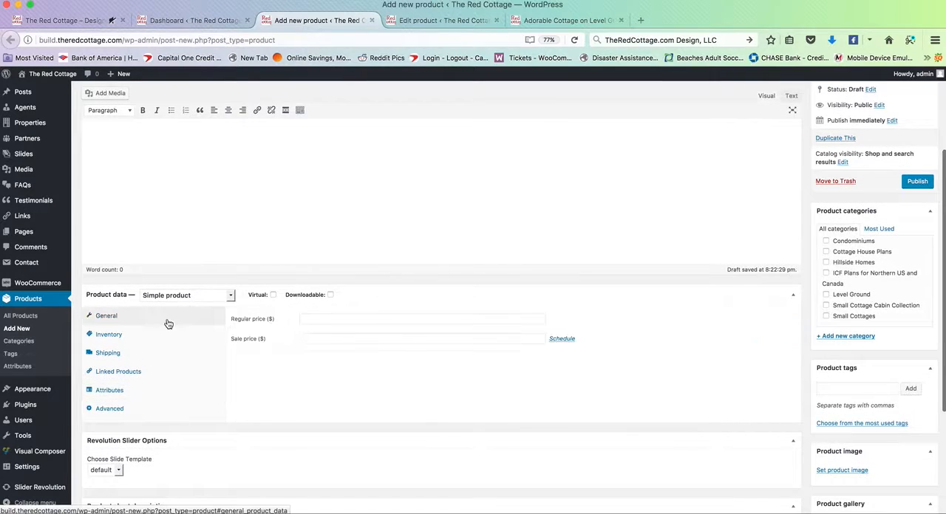
left_click(156, 339)
left_click(160, 354)
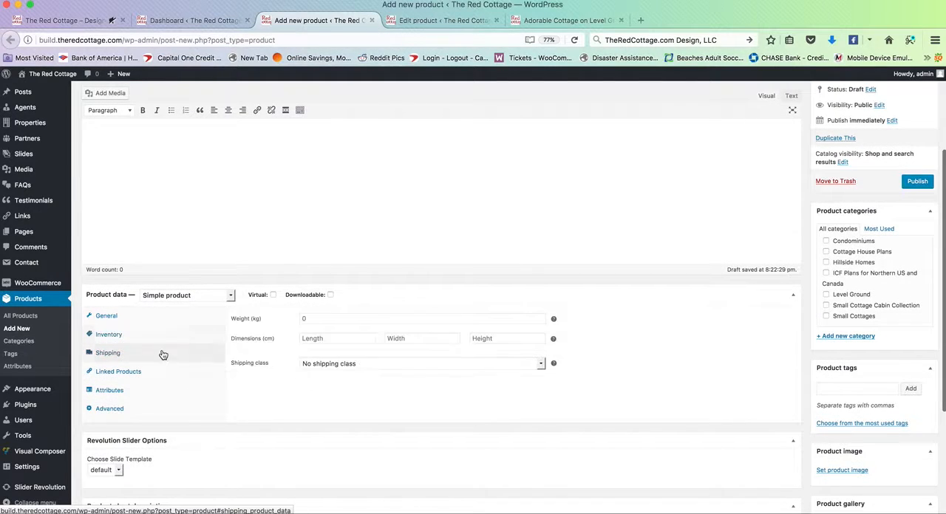
left_click(273, 295)
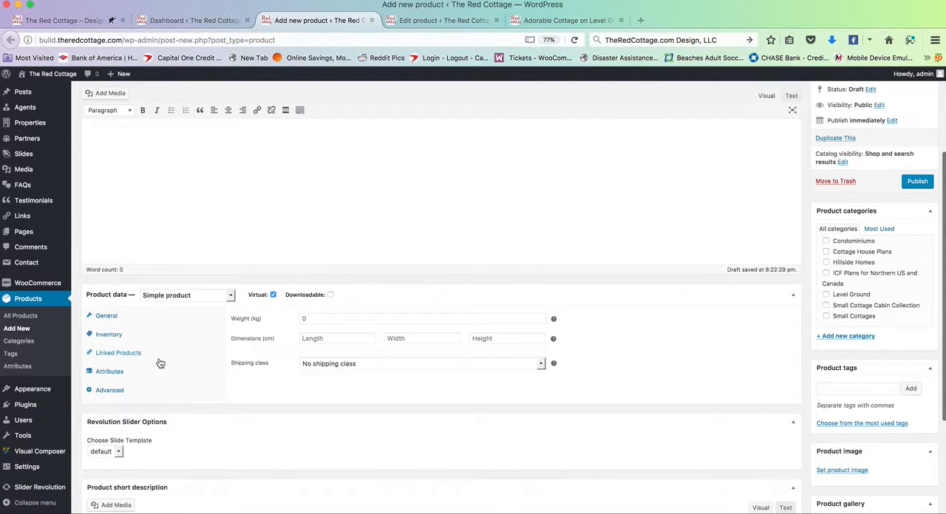
left_click(147, 374)
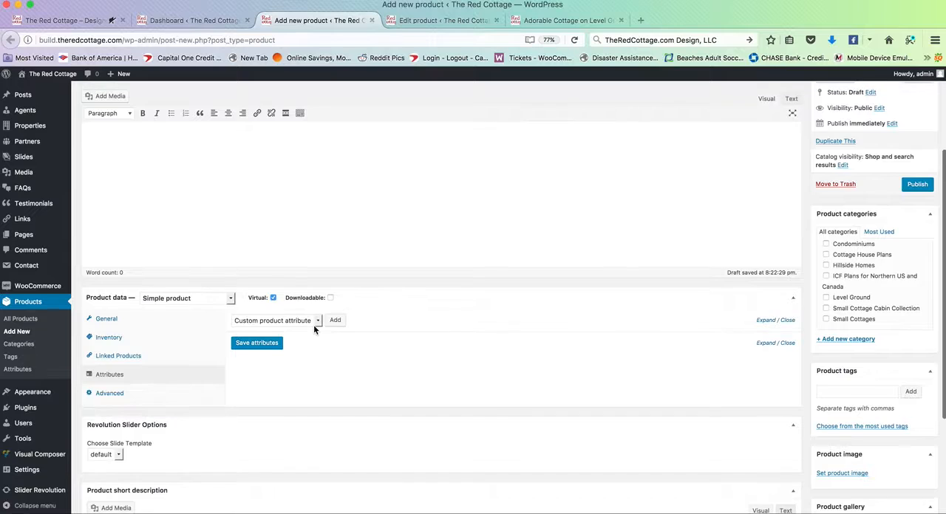
Step: Add the Building Type attribute to the new product and give it the value Single Family
scroll(310, 325, "up", 1)
left_click(308, 348)
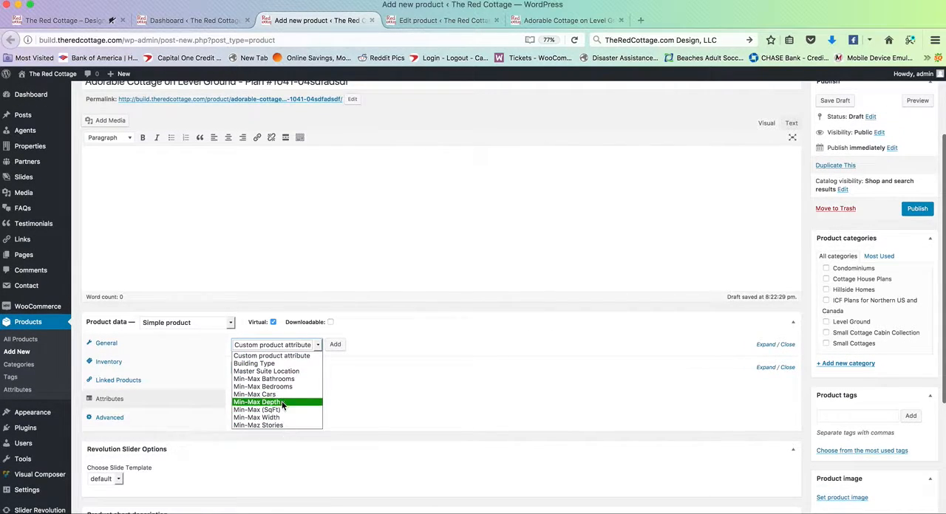
left_click(271, 363)
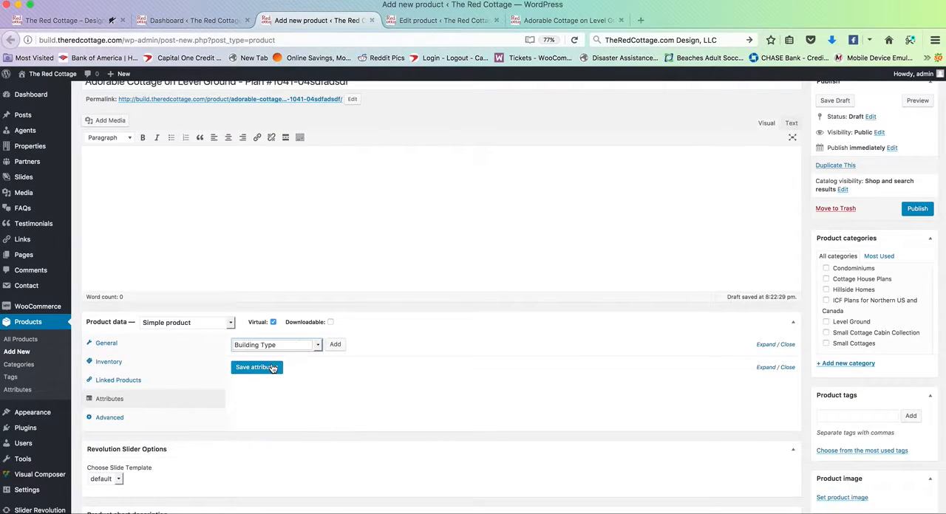
left_click(338, 346)
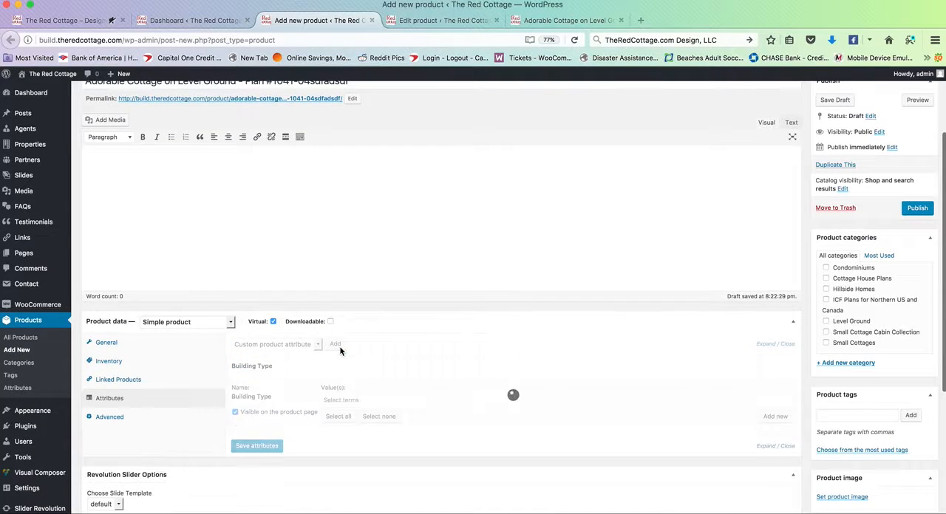
left_click(348, 401)
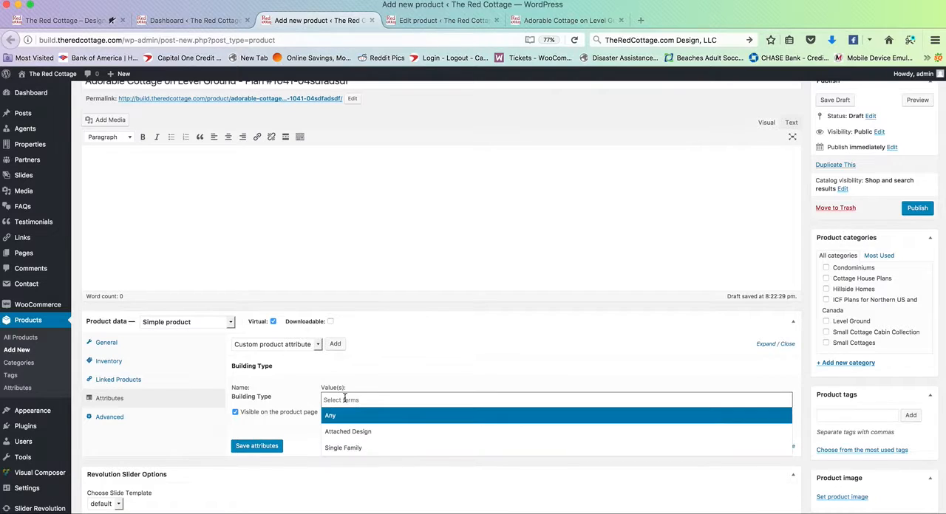
left_click(355, 447)
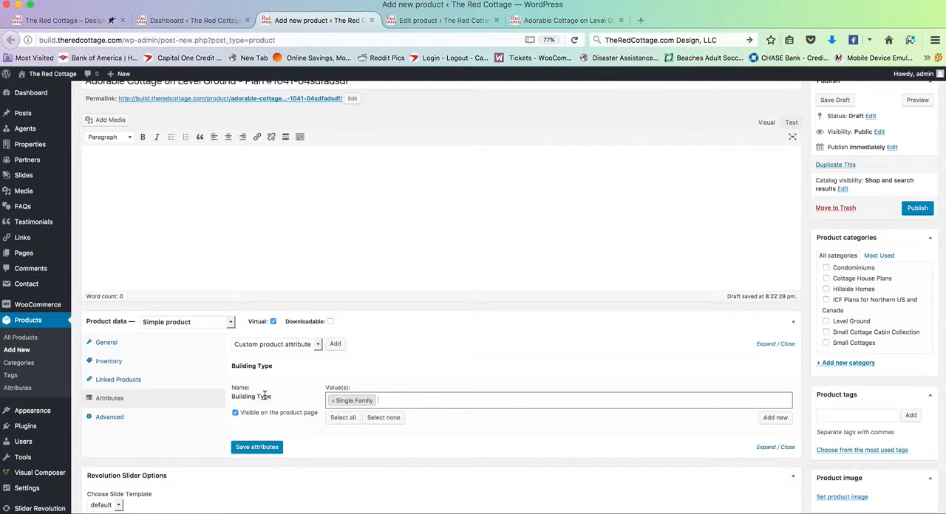
Step: Add Attached Design and Any to the Building Type values, and save the attributes
left_click(394, 398)
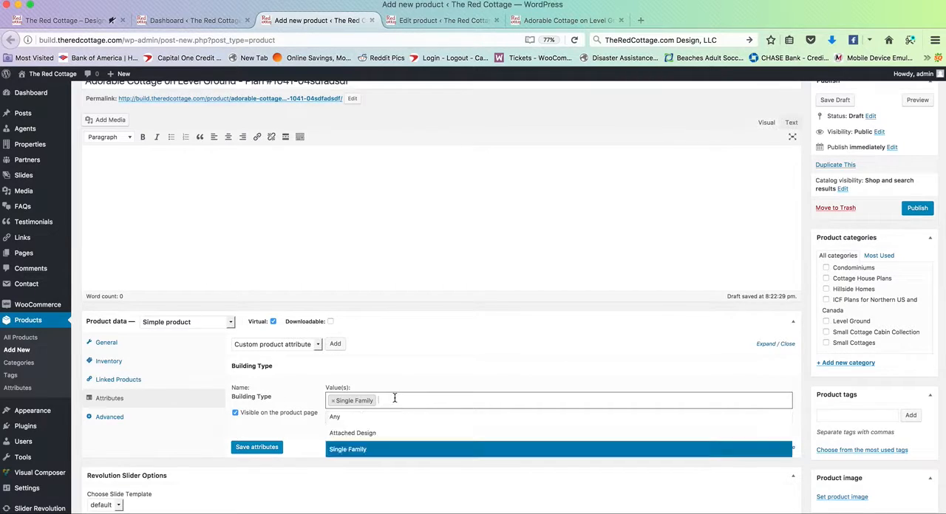
left_click(394, 398)
left_click(395, 398)
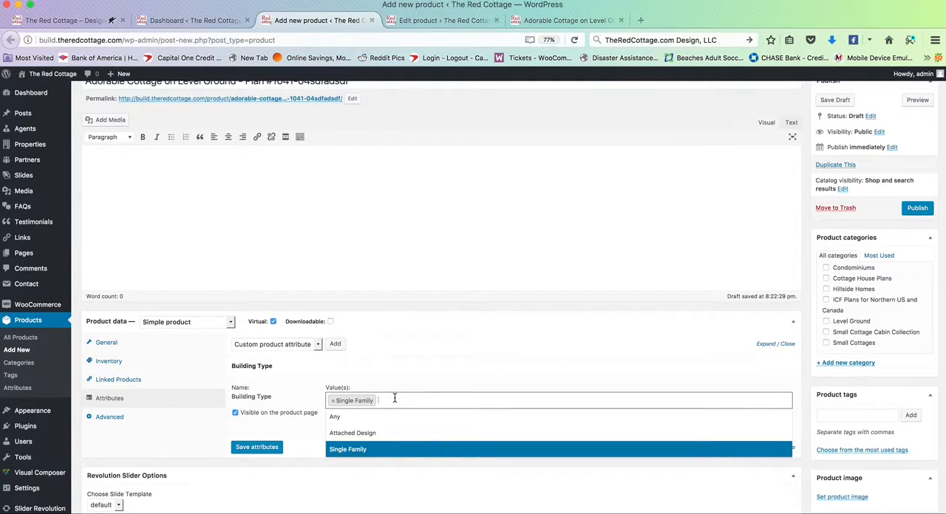
left_click(368, 433)
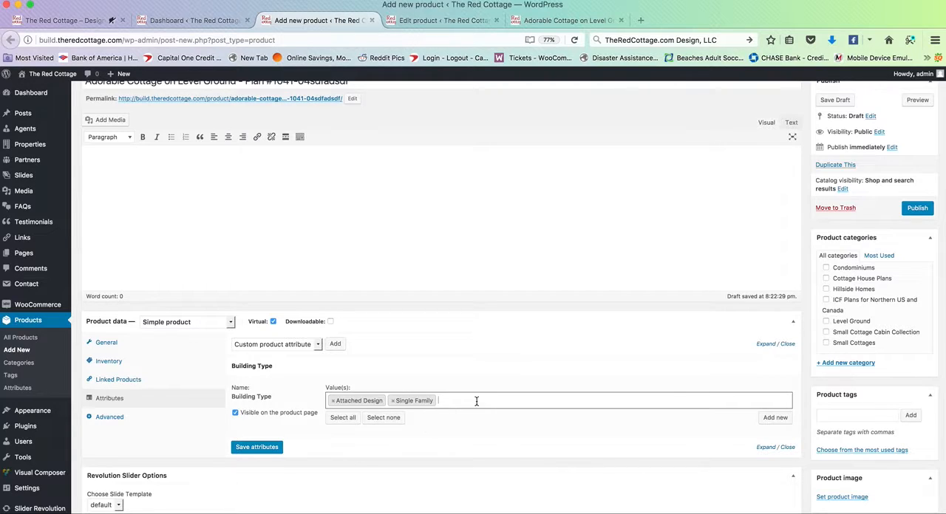
left_click(476, 401)
left_click(414, 422)
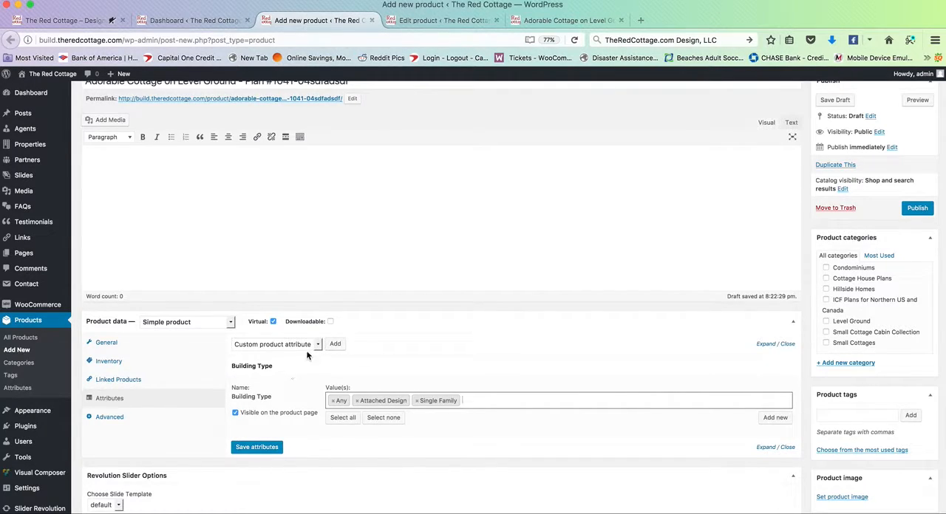
left_click(256, 447)
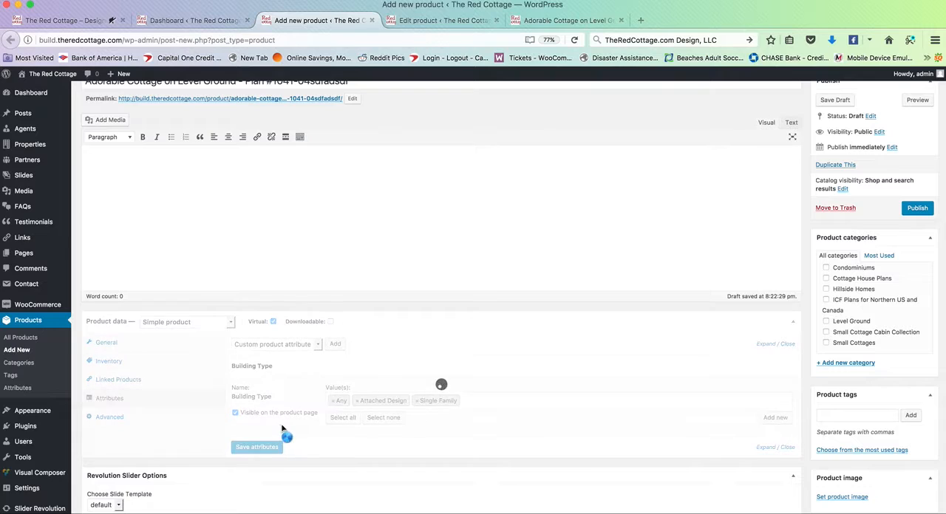
Step: Add the Master Suite Location attribute with the values Main Floor and Upper Floor
left_click(314, 346)
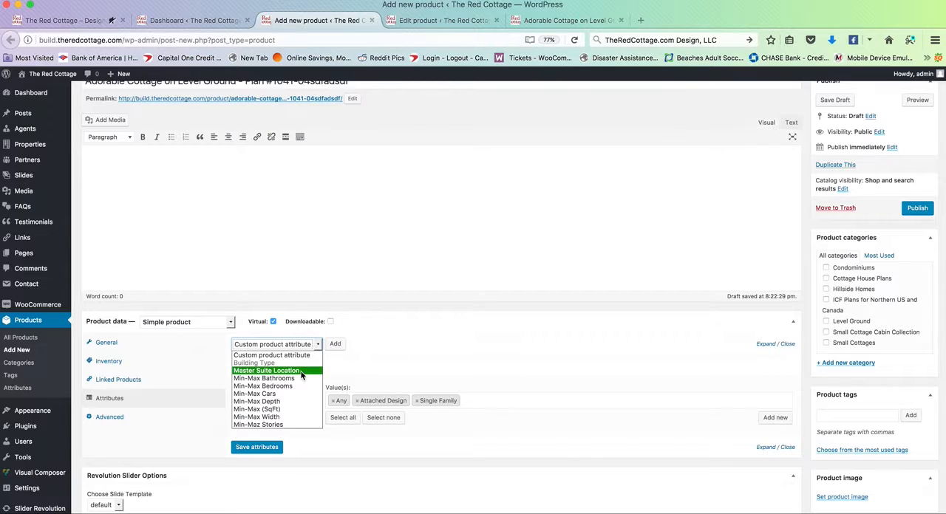
left_click(301, 371)
left_click(335, 344)
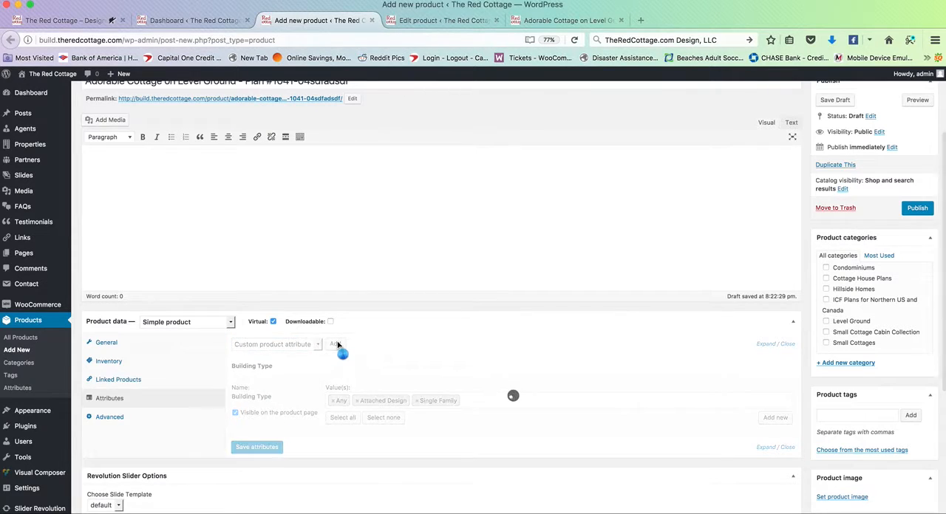
scroll(325, 399, "down", 1)
left_click(372, 459)
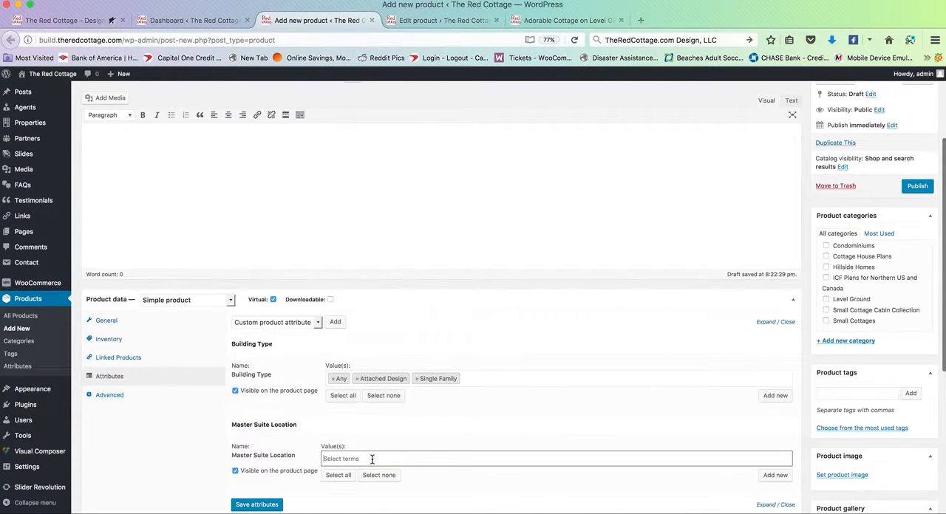
scroll(372, 459, "down", 2)
left_click(382, 412)
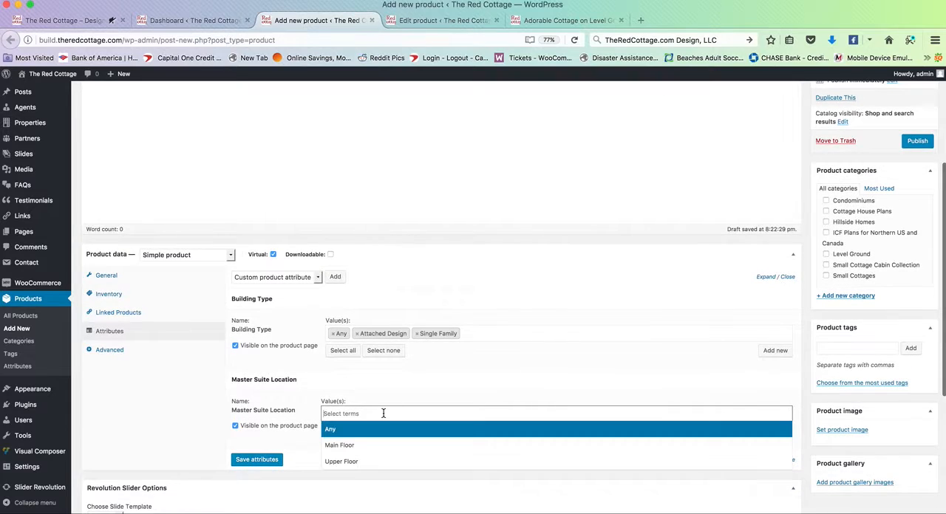
left_click(362, 446)
left_click(391, 414)
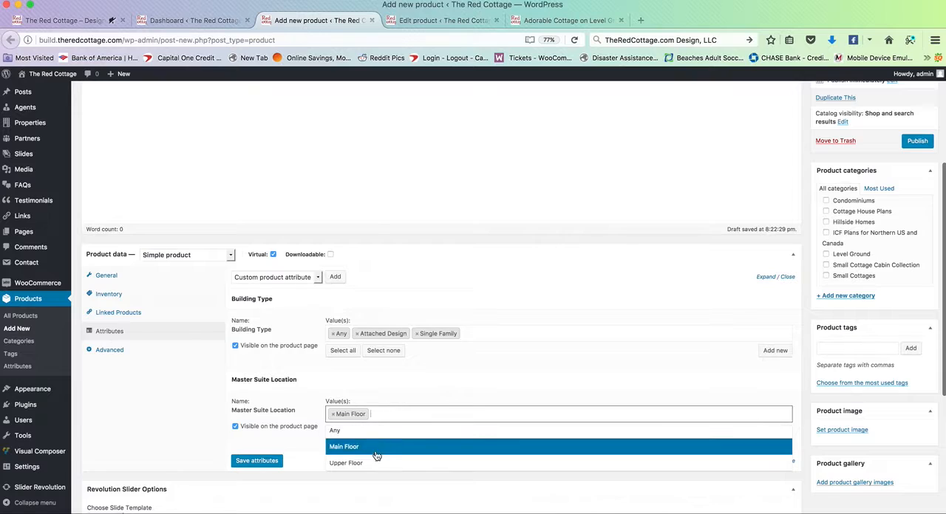
left_click(373, 460)
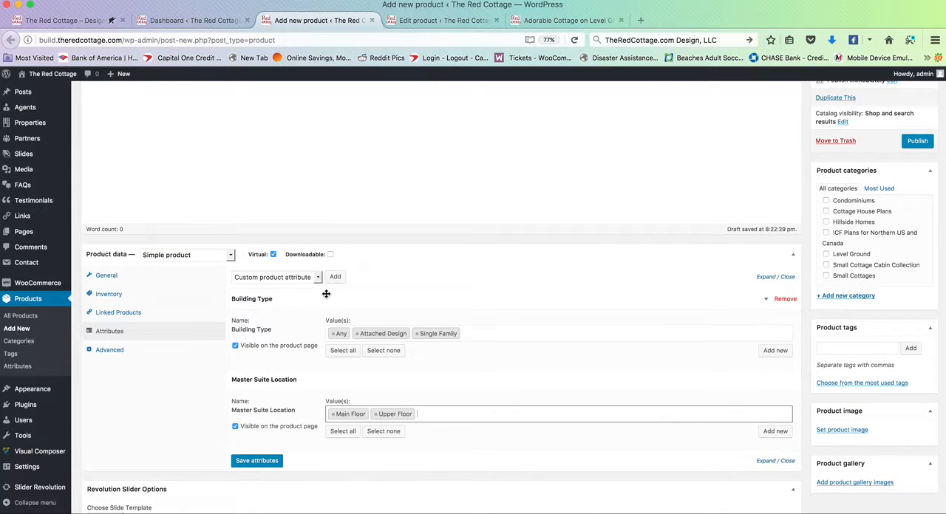
Step: Look through the remaining attribute choices, and view the design filter options on the live site's home page
scroll(326, 296, "down", 1)
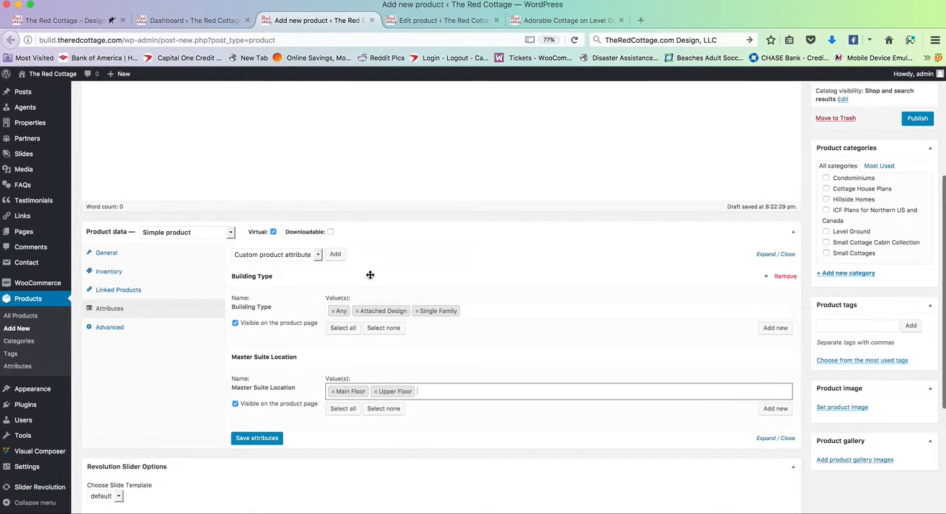
left_click(312, 259)
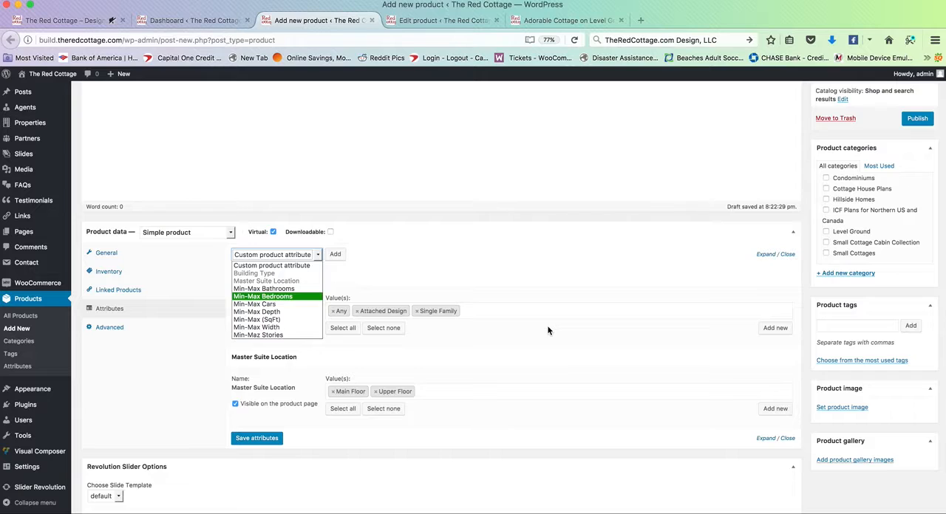
left_click(558, 23)
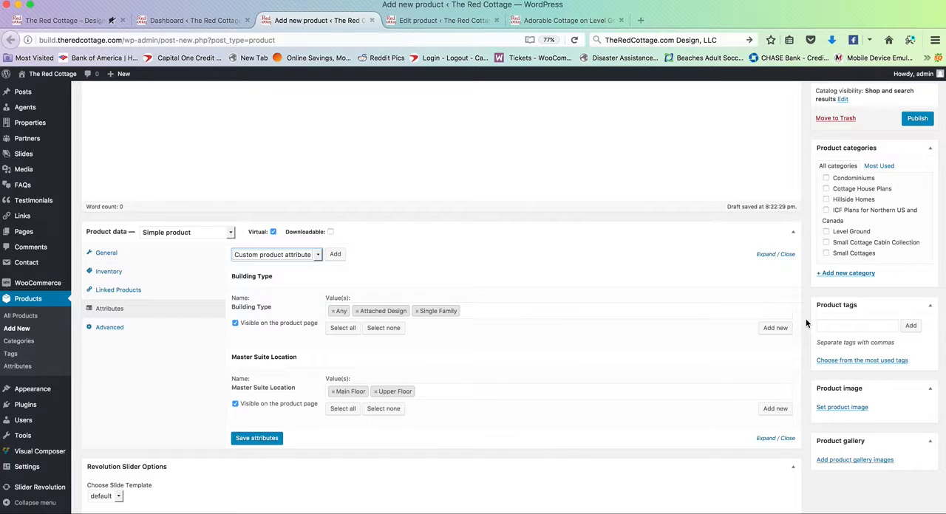
left_click(581, 21)
scroll(621, 281, "down", 5)
scroll(621, 278, "up", 5)
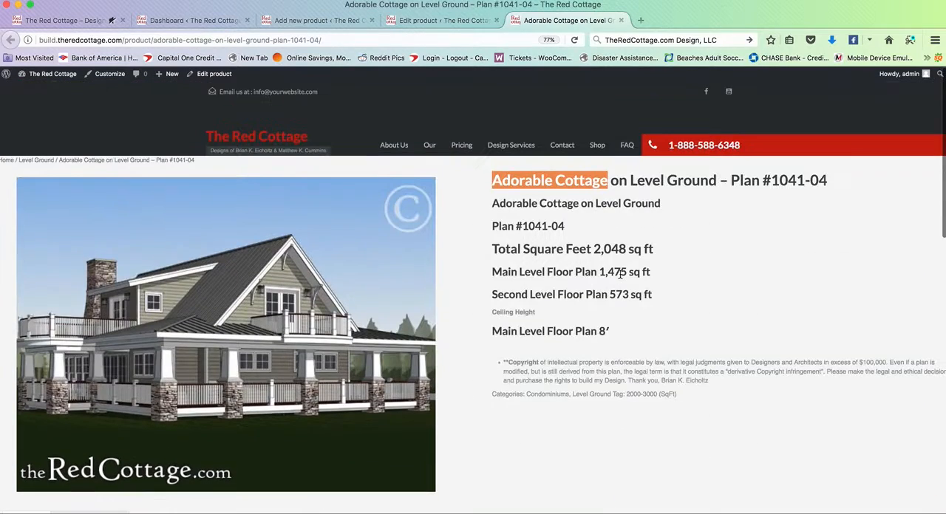
left_click(253, 138)
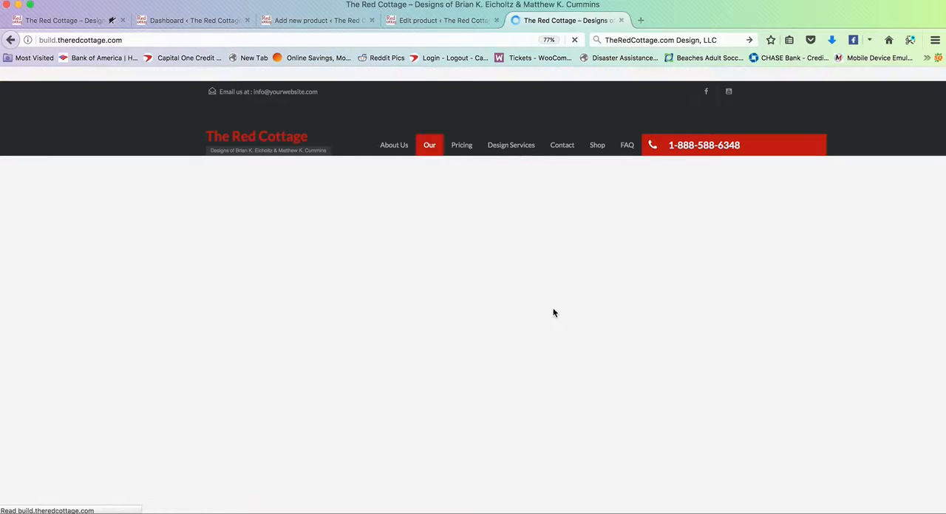
scroll(387, 353, "down", 5)
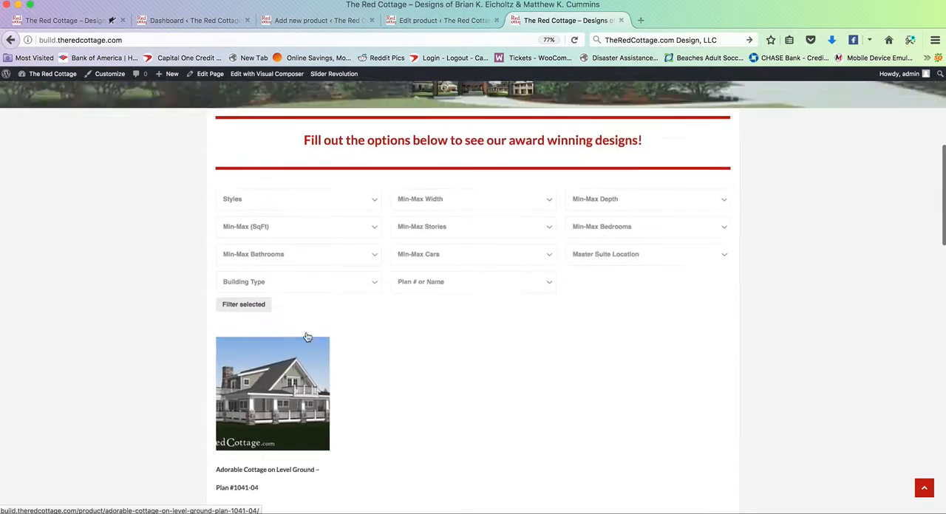
left_click(304, 249)
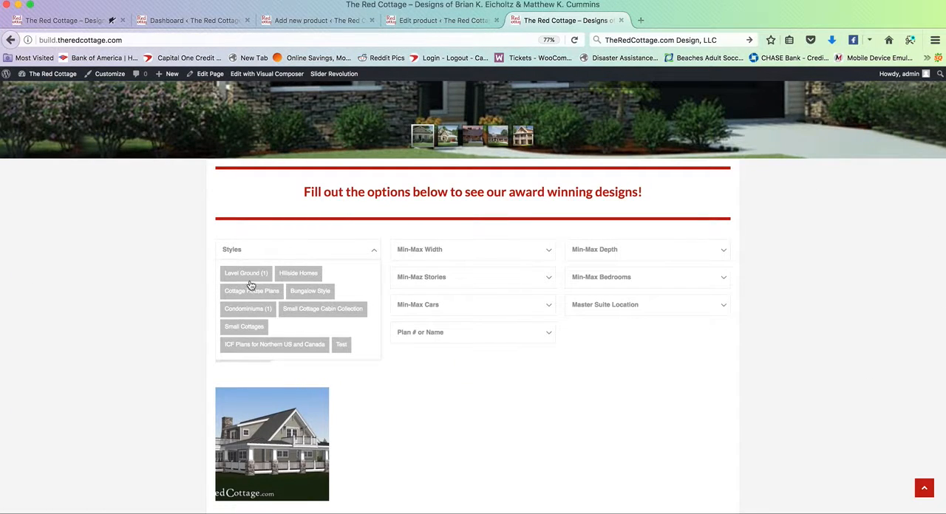
Step: Switch to the existing Adorable Cottage product and examine its attributes and the full text of its short description
left_click(433, 23)
scroll(377, 252, "down", 2)
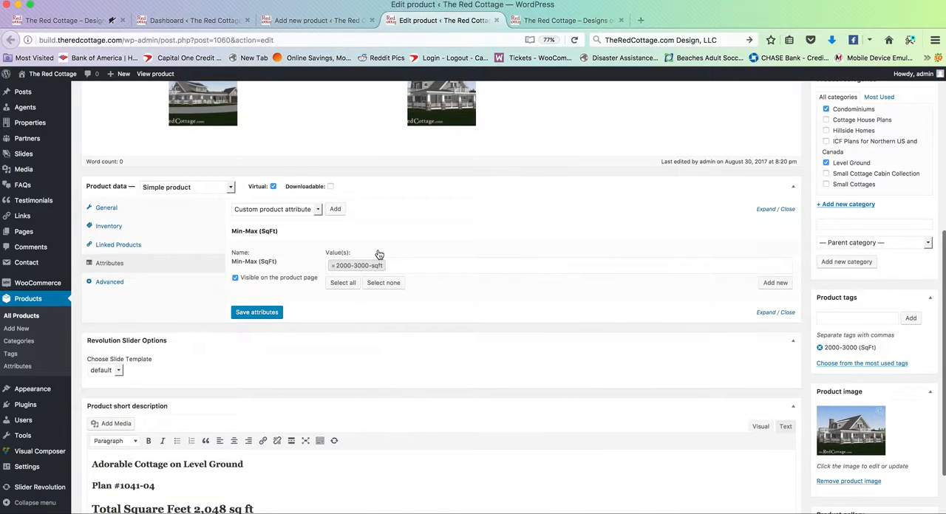
scroll(379, 254, "up", 2)
scroll(380, 253, "down", 4)
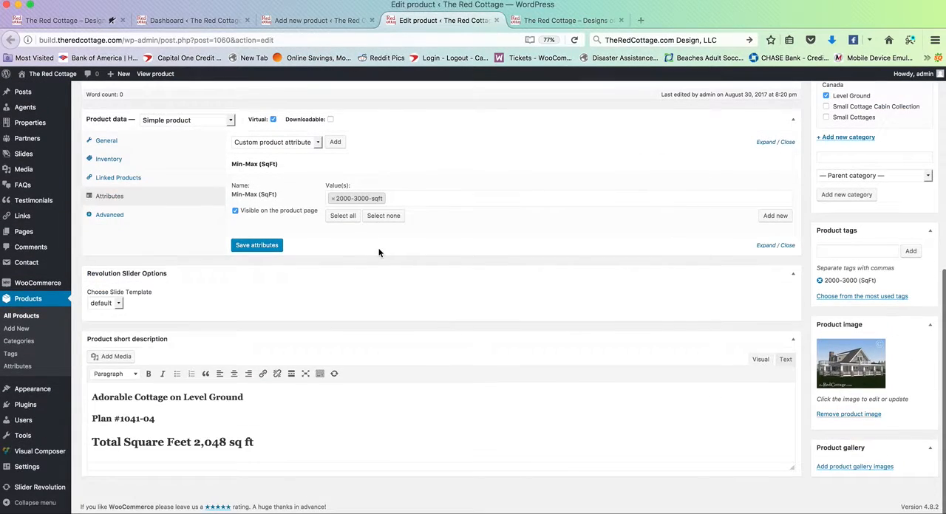
triple_click(257, 421)
left_click(258, 421)
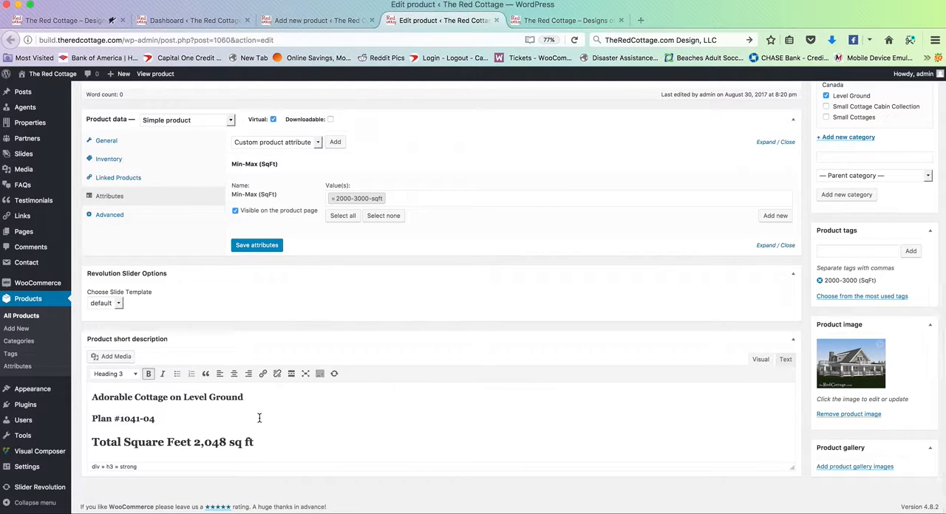
key("super+a")
scroll(259, 420, "down", 10)
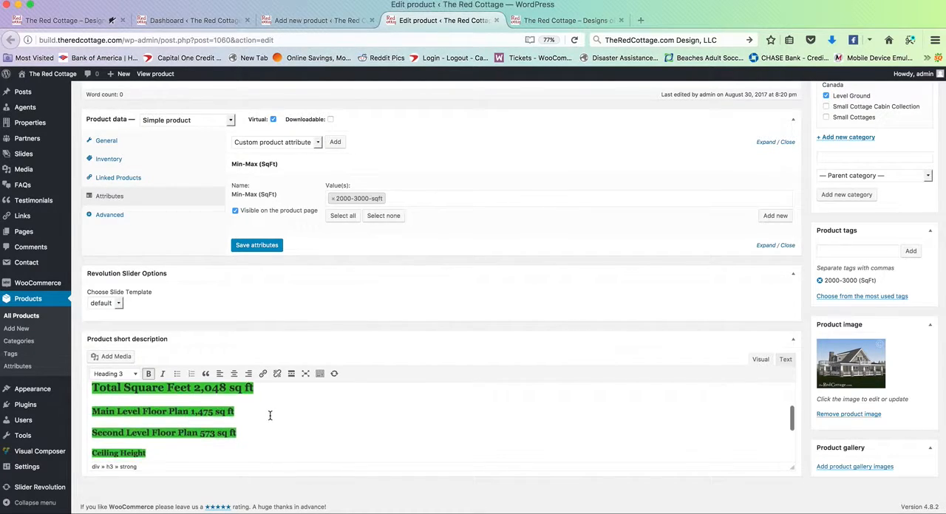
scroll(249, 422, "up", 3)
scroll(248, 422, "up", 8)
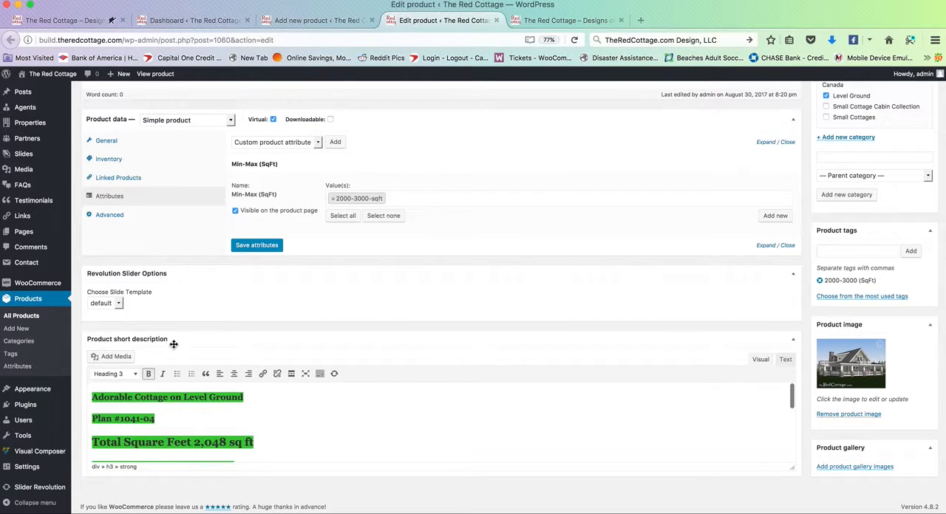
left_click(309, 434)
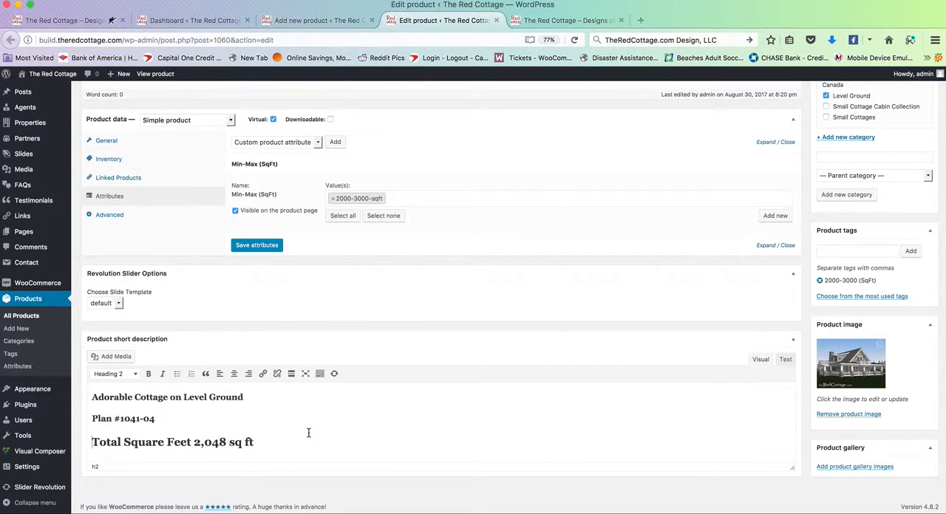
key("super+a")
left_click(288, 429)
Step: Open the existing product's live page from its permalink, and examine how its title and short description are displayed
left_click(566, 21)
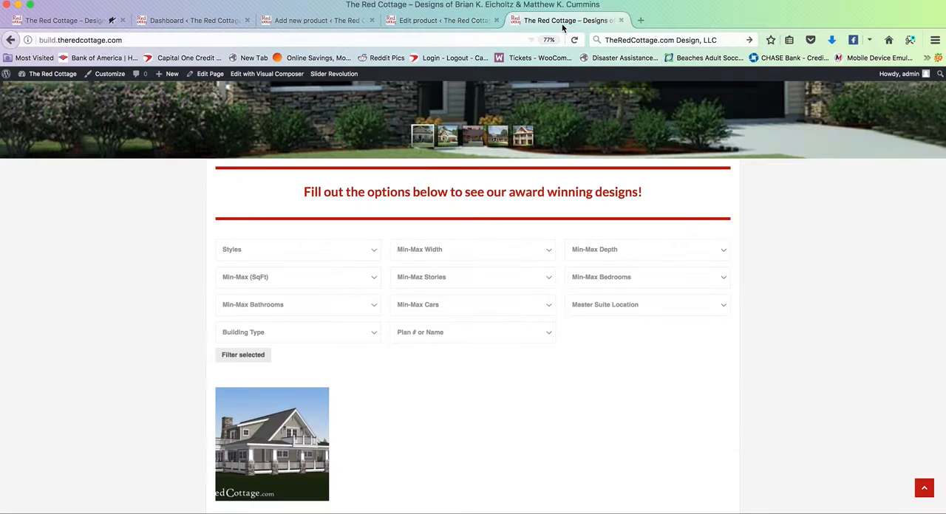
scroll(446, 260, "up", 5)
left_click(464, 14)
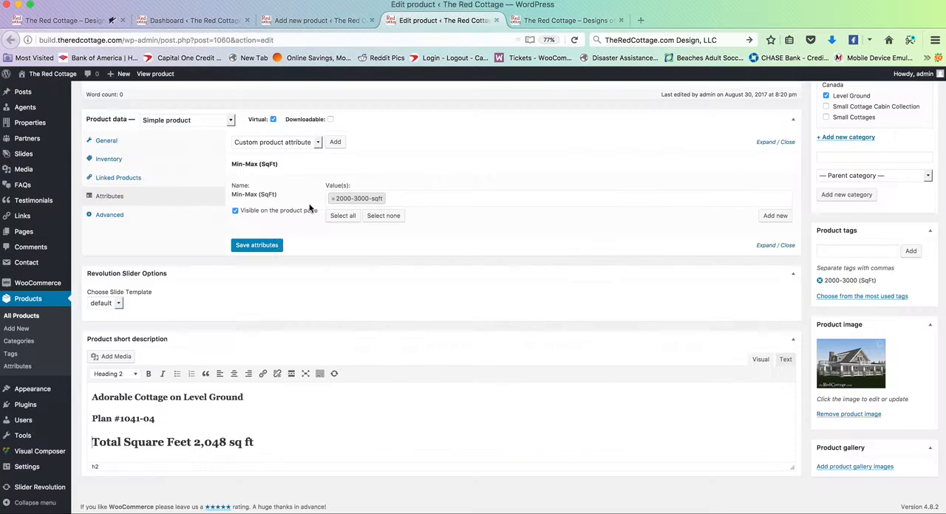
scroll(268, 224, "up", 5)
left_click(311, 204, "super")
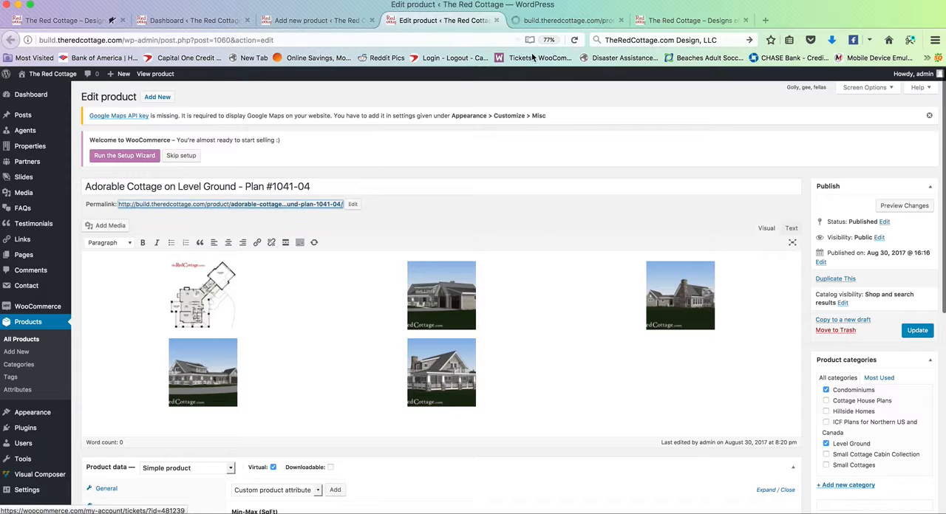
left_click(548, 20)
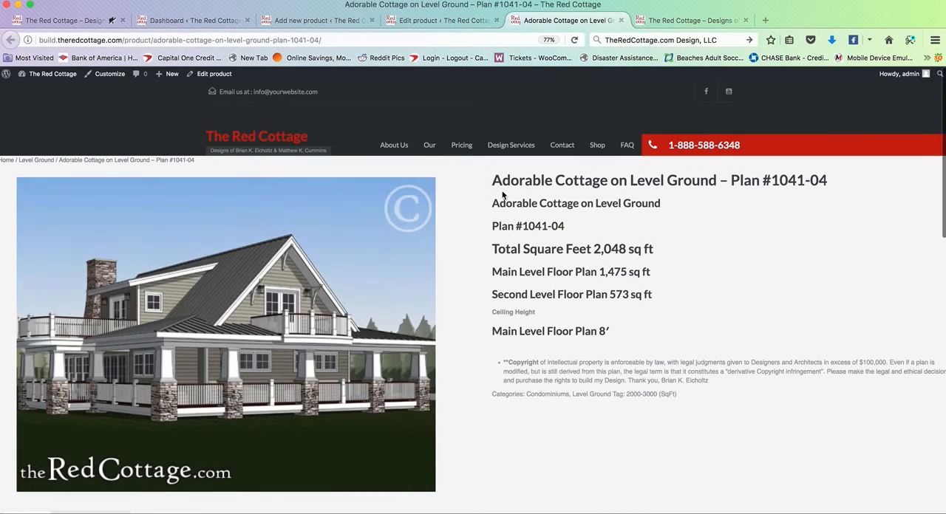
left_click_drag(487, 180, 741, 404)
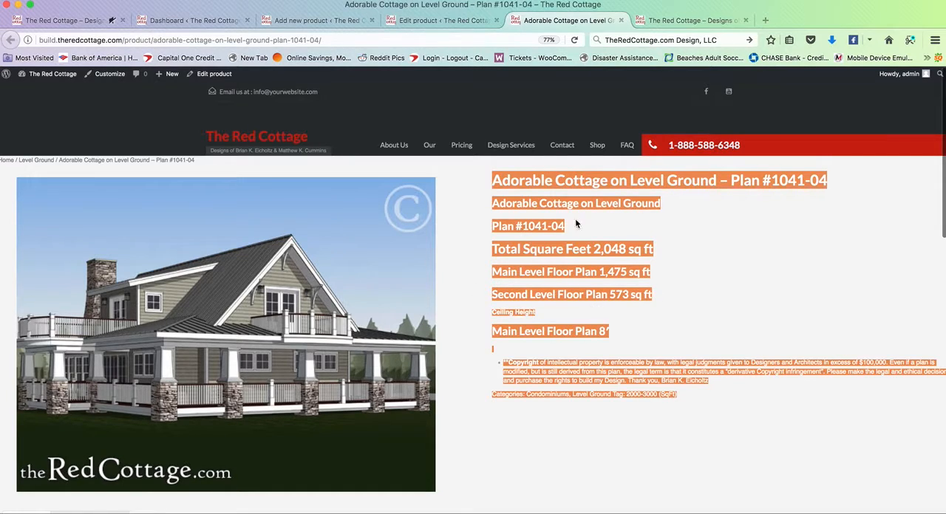
left_click(663, 252)
scroll(663, 253, "down", 2)
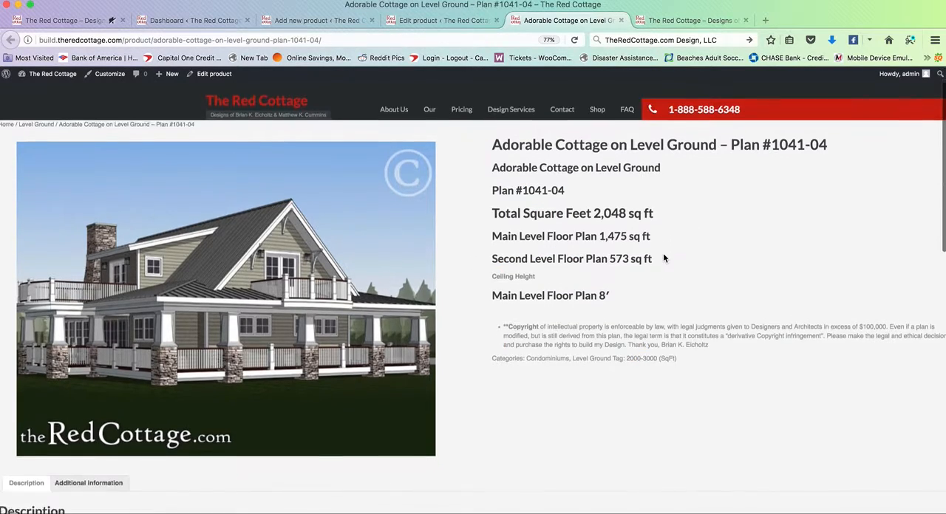
Step: Switch back to editing the existing product and add the line "TEST TEST" beneath the gallery in its description
left_click(448, 20)
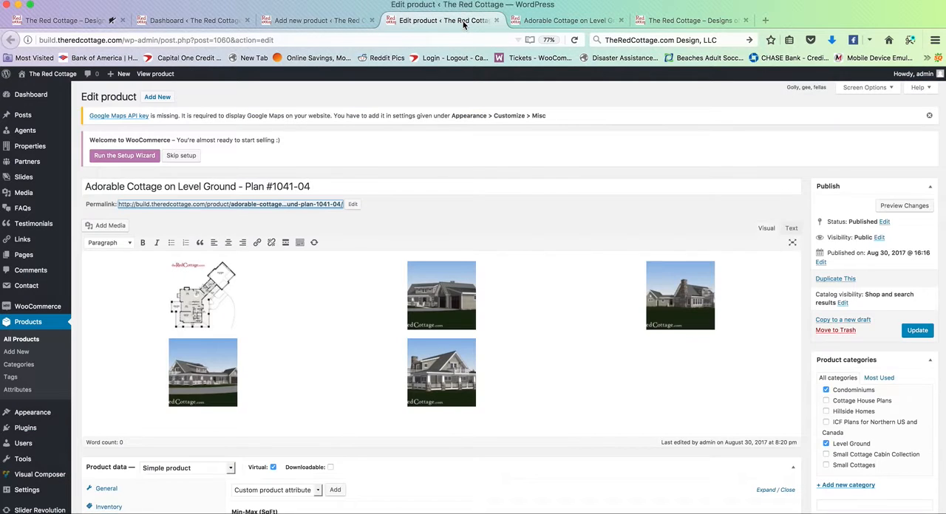
left_click(331, 302)
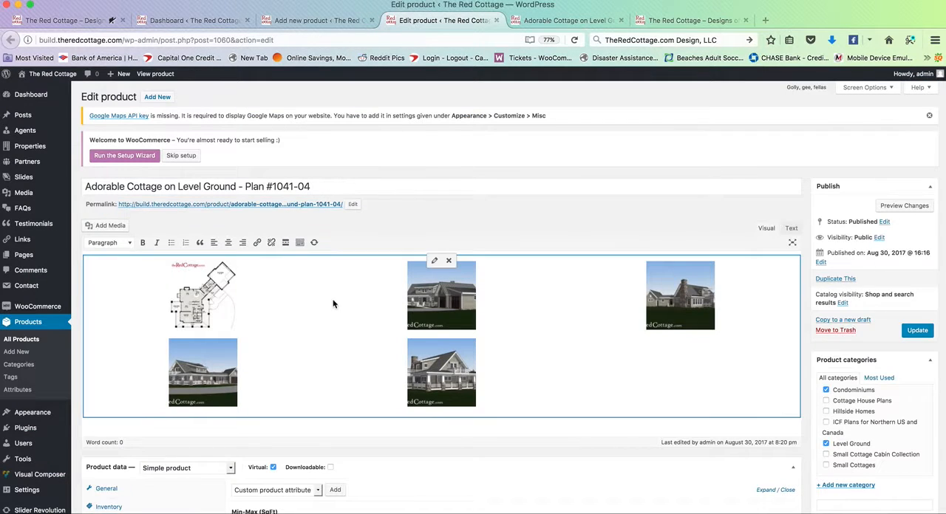
left_click(441, 435)
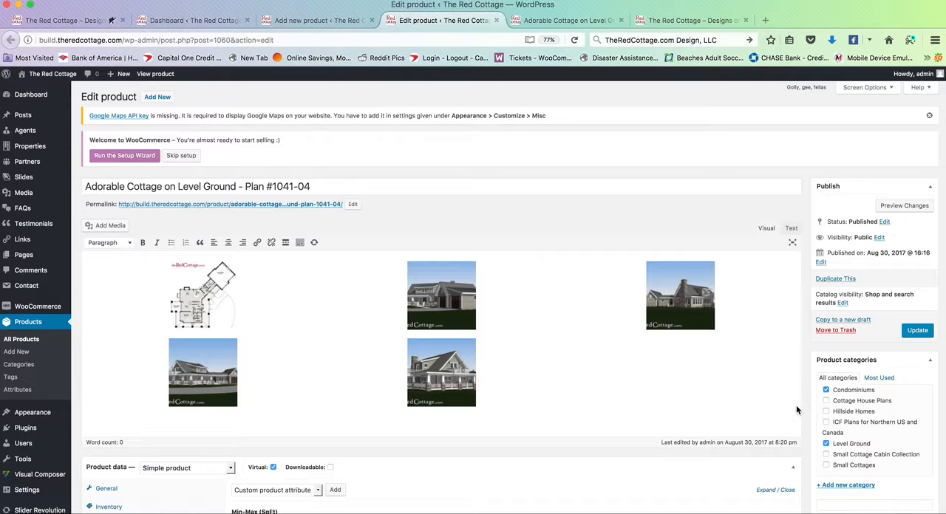
key("Return")
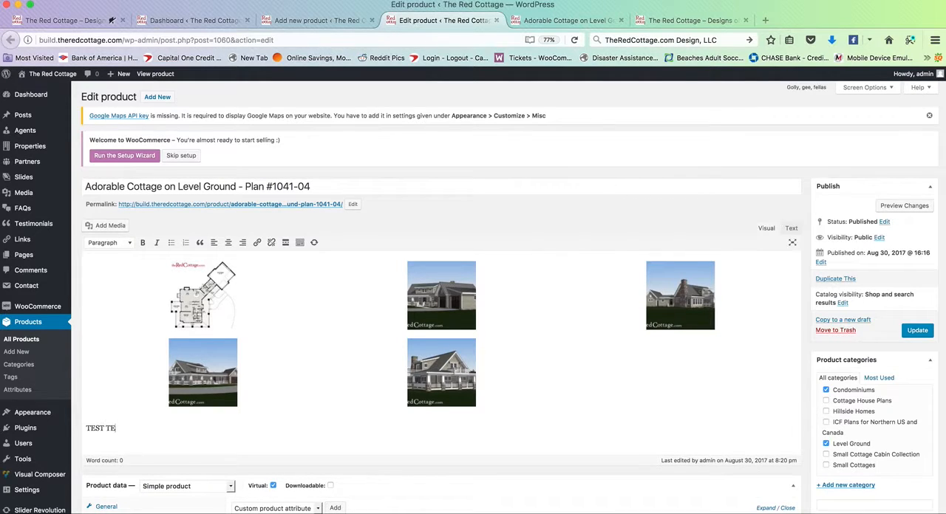
Step: Preview the product changes and check where the test text is displayed beneath the gallery images
left_click(904, 206)
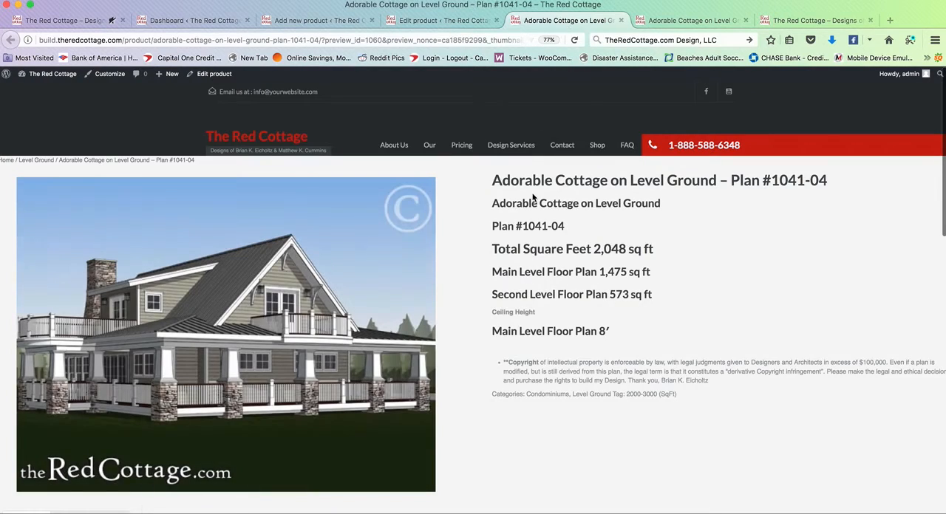
scroll(512, 319, "down", 3)
scroll(129, 358, "down", 10)
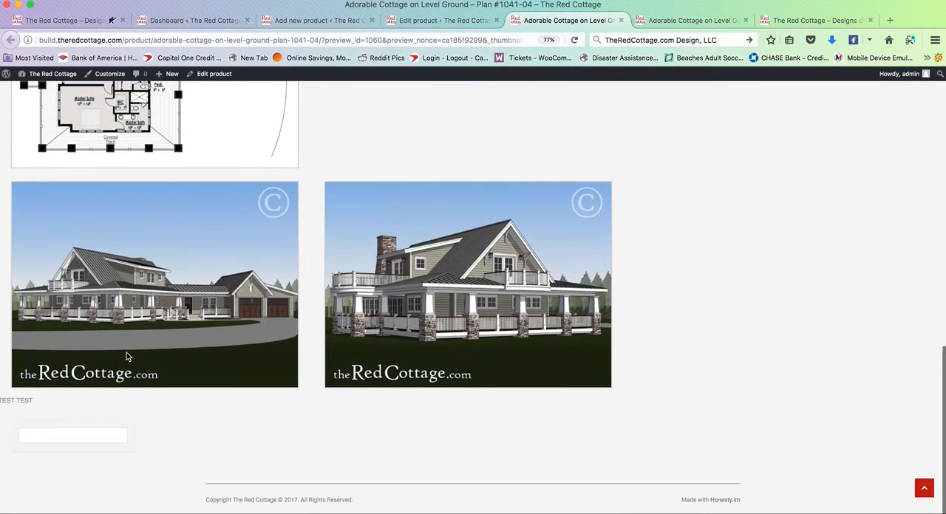
left_click_drag(2, 401, 83, 404)
left_click(41, 404)
Step: Return to the product editor, start a link on the test text without entering a URL, and delete the text
left_click(448, 20)
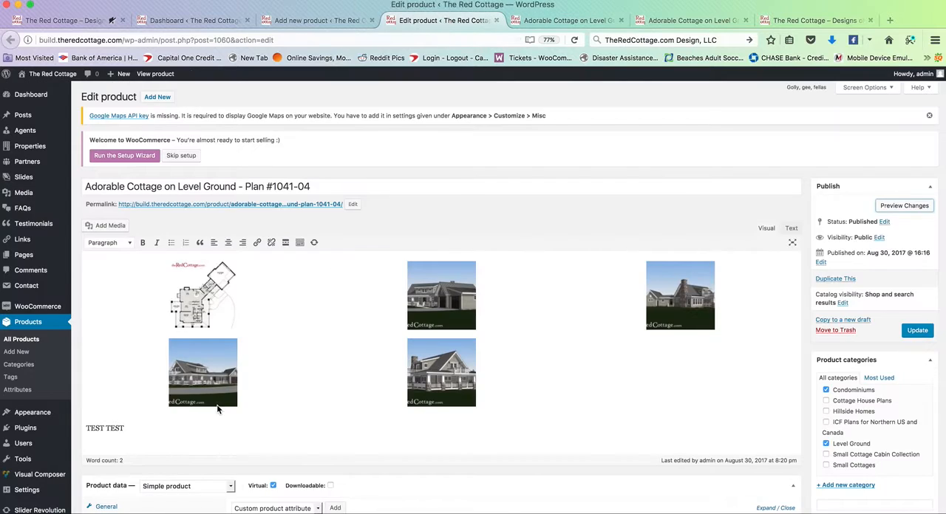
triple_click(99, 432)
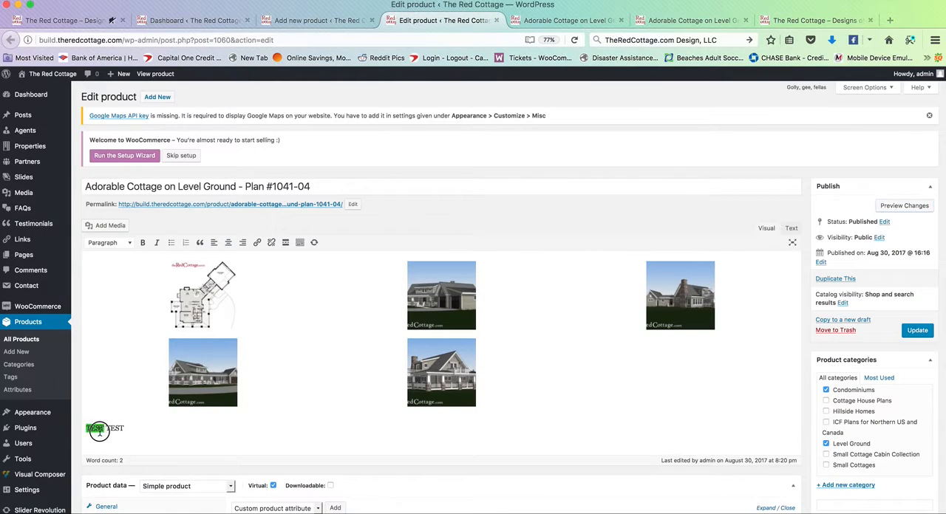
left_click(257, 242)
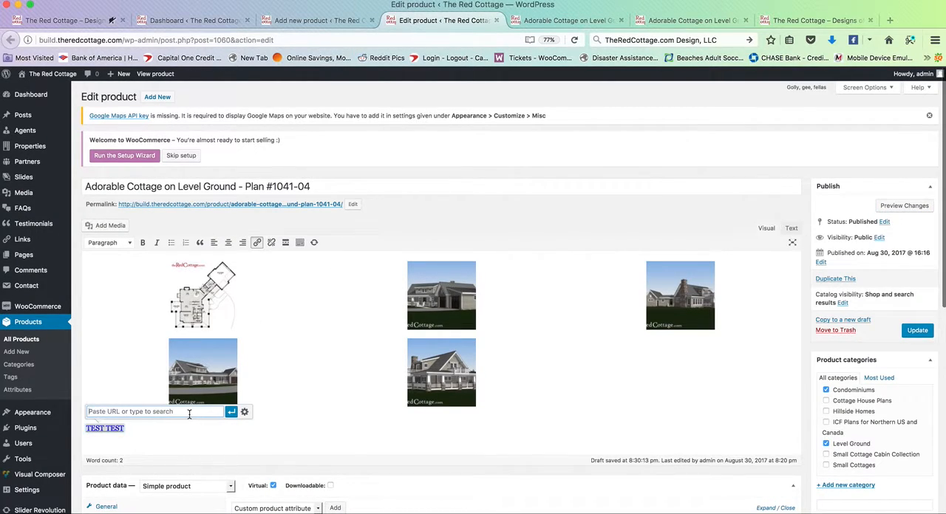
left_click(178, 436)
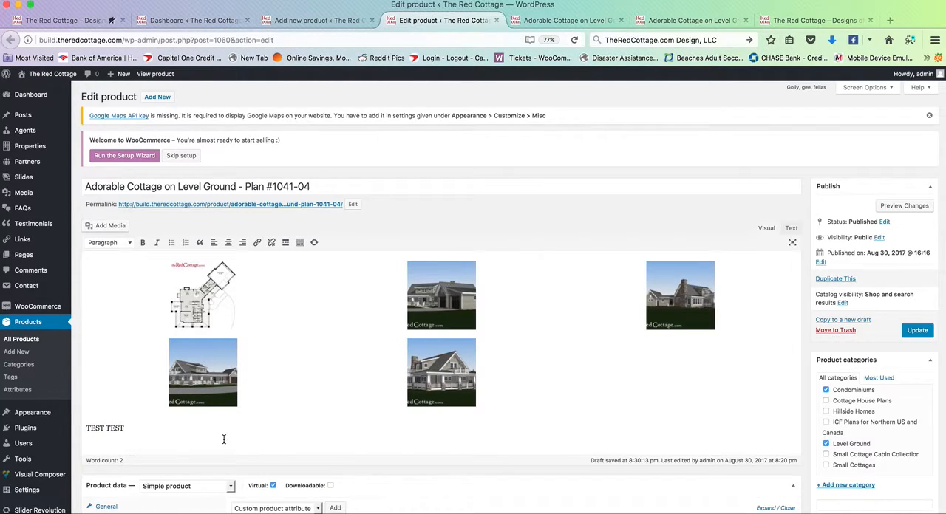
left_click_drag(232, 427, 44, 416)
key("BackSpace")
Step: Read through the product's short description, and compare it with the summary at the start of the preview page
scroll(449, 308, "down", 5)
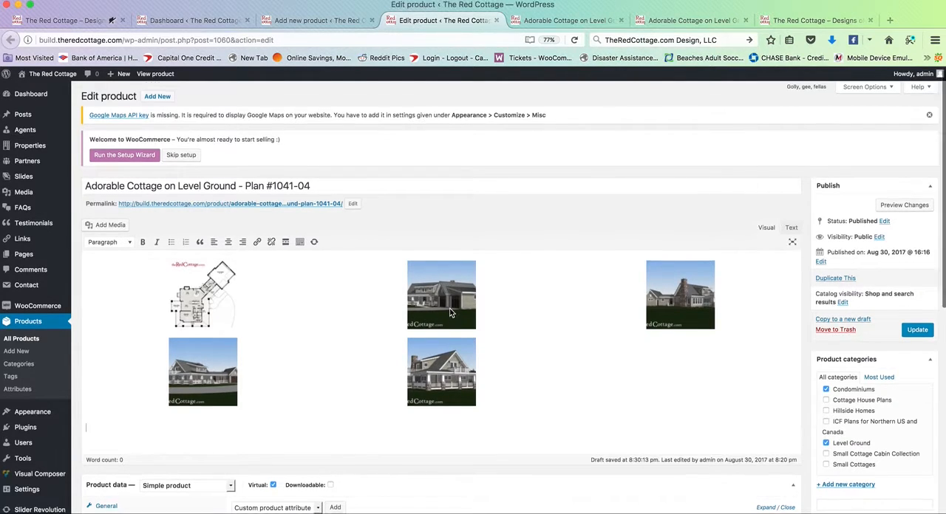
left_click(211, 420)
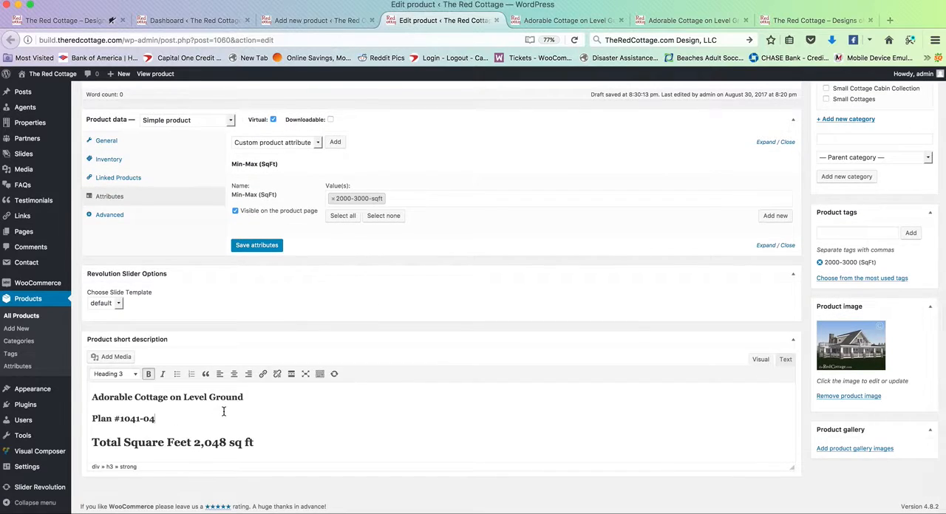
scroll(224, 412, "down", 2)
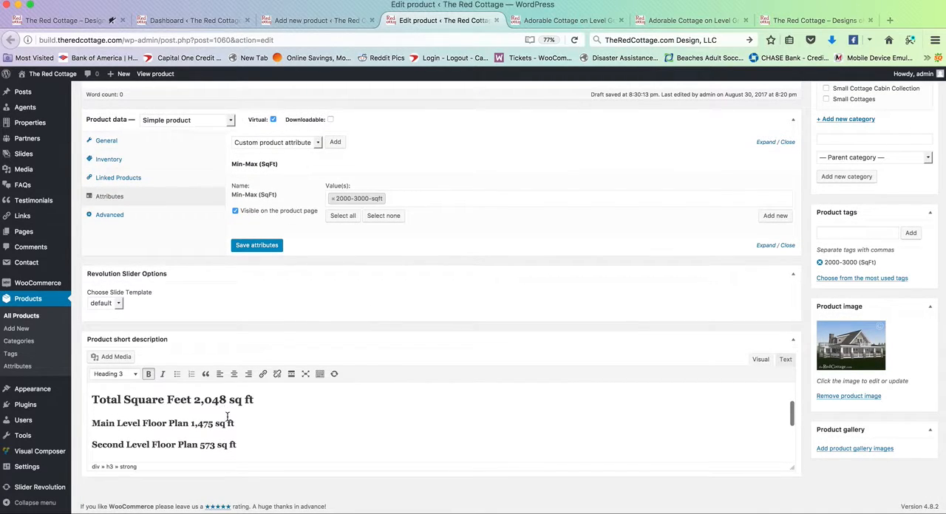
scroll(200, 413, "down", 5)
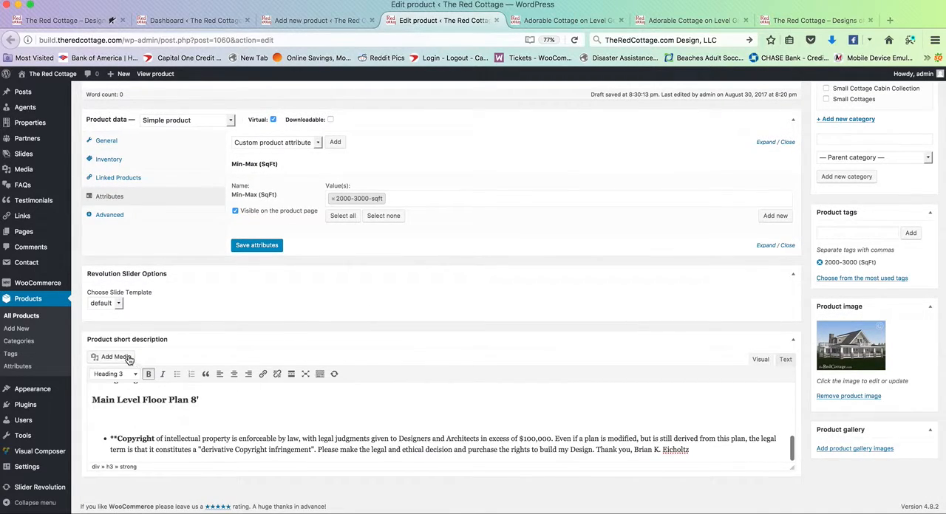
left_click(599, 25)
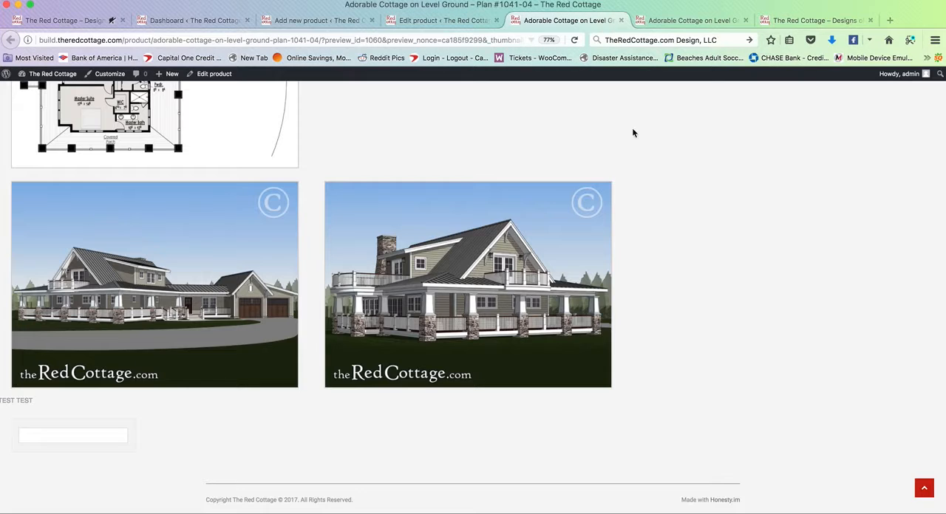
scroll(627, 227, "up", 10)
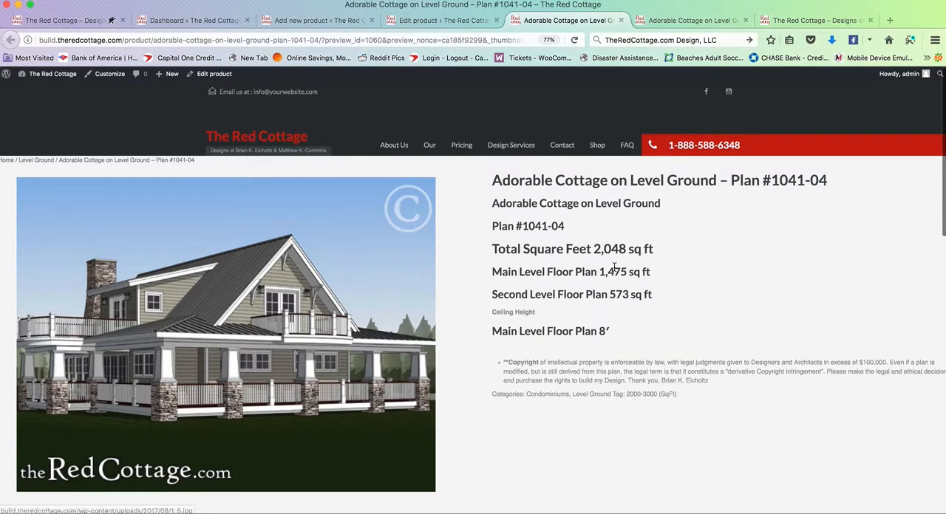
Step: Return to the existing product's editor and review its title, gallery, product data and product tags entry
left_click(447, 22)
scroll(384, 354, "up", 8)
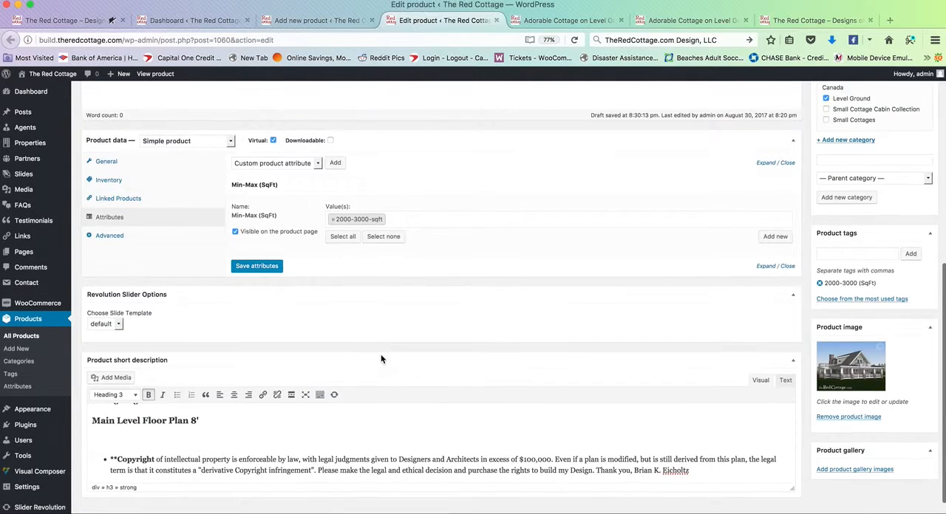
scroll(383, 357, "up", 2)
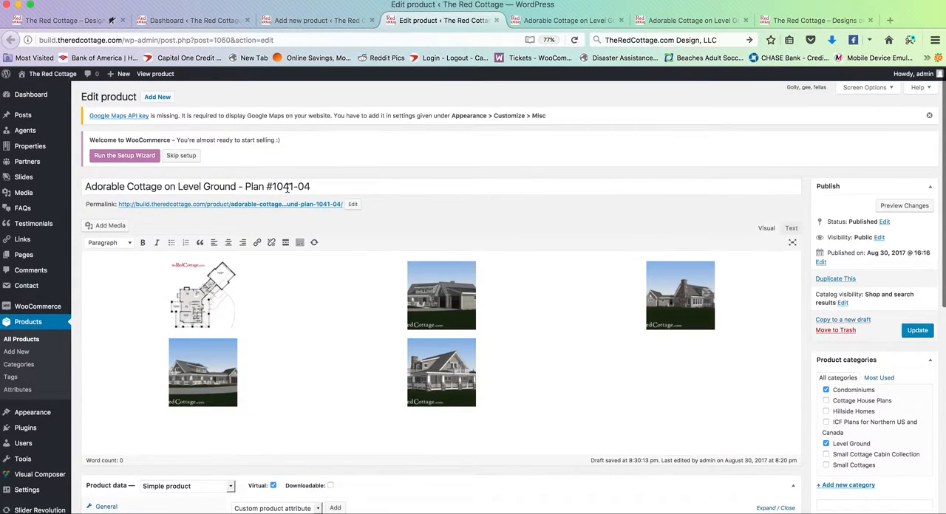
scroll(605, 235, "down", 4)
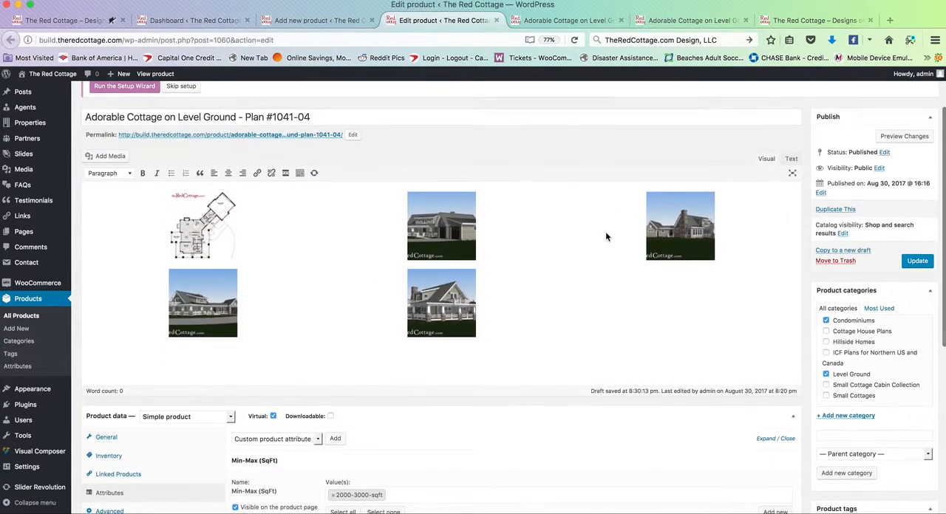
scroll(605, 237, "down", 4)
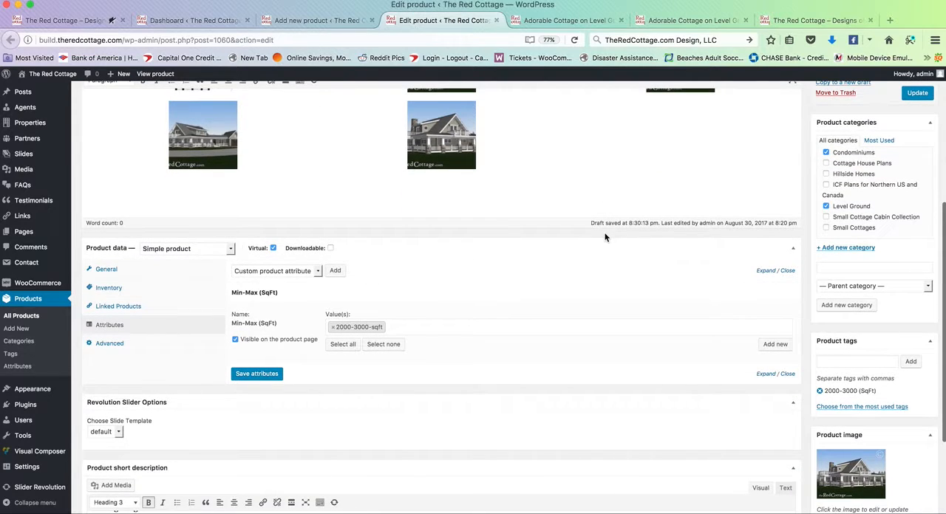
scroll(605, 237, "down", 3)
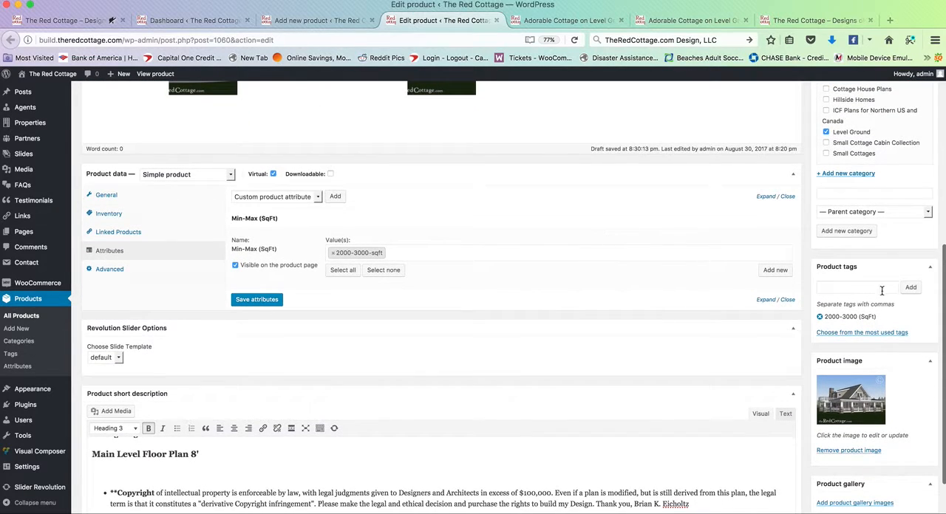
left_click(879, 288)
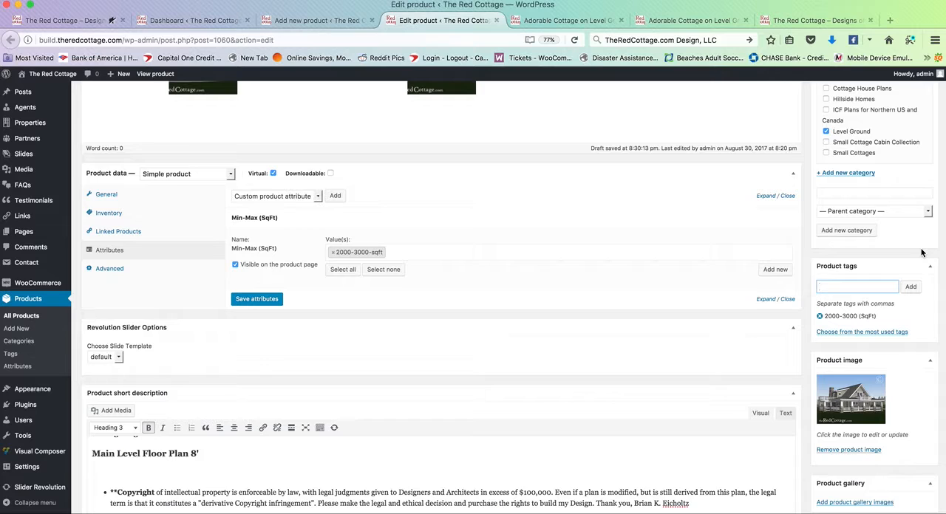
Step: Set the existing Adorable Cottage product's status to Pending Review
scroll(910, 253, "up", 5)
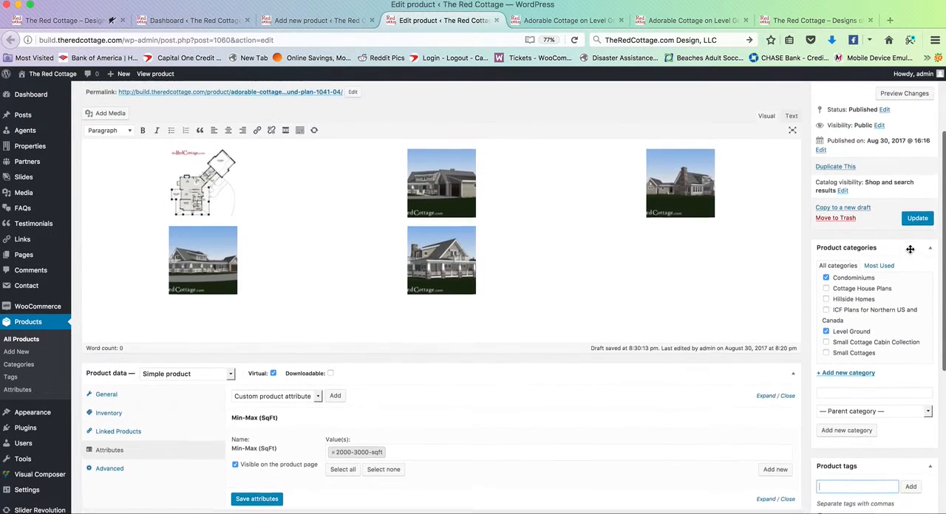
scroll(869, 252, "up", 2)
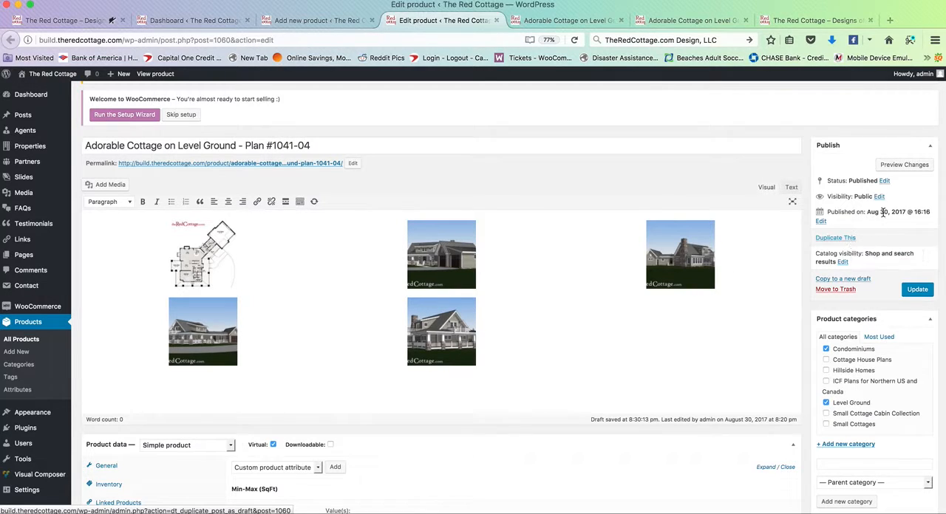
left_click(885, 182)
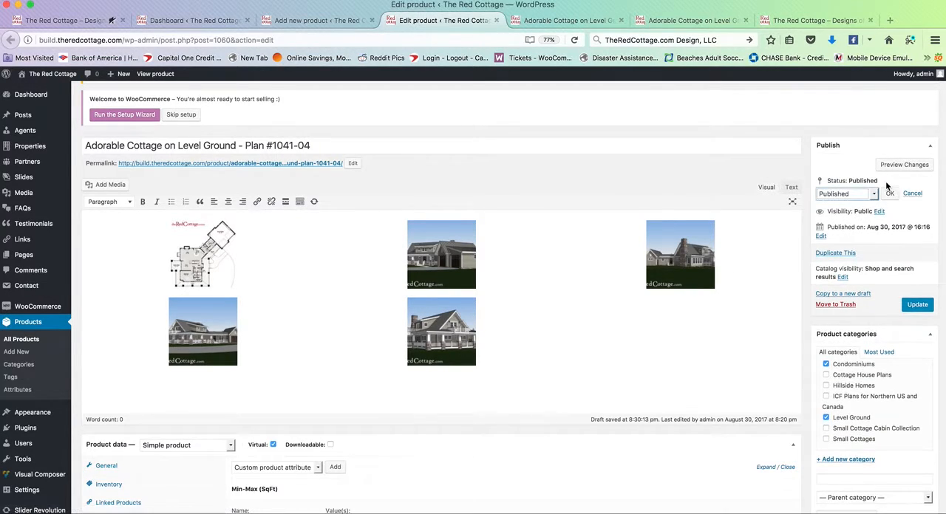
left_click(855, 194)
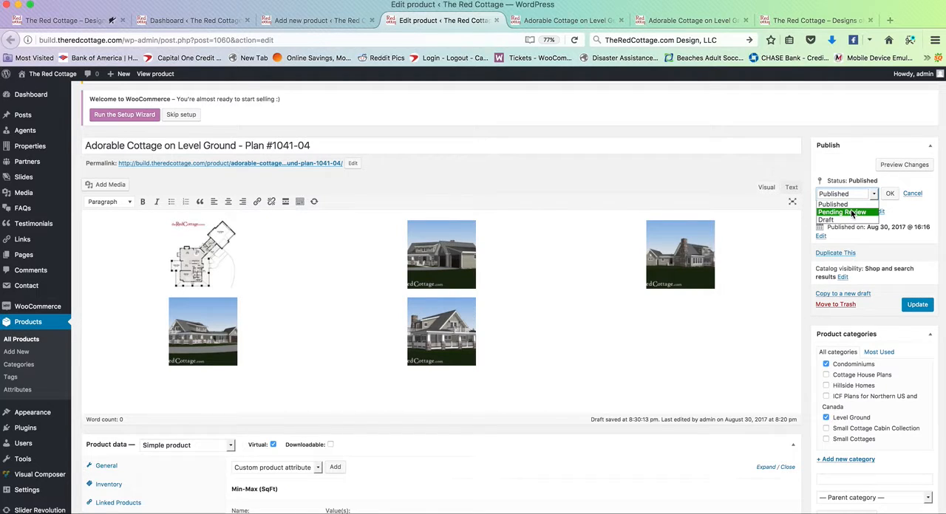
left_click(850, 212)
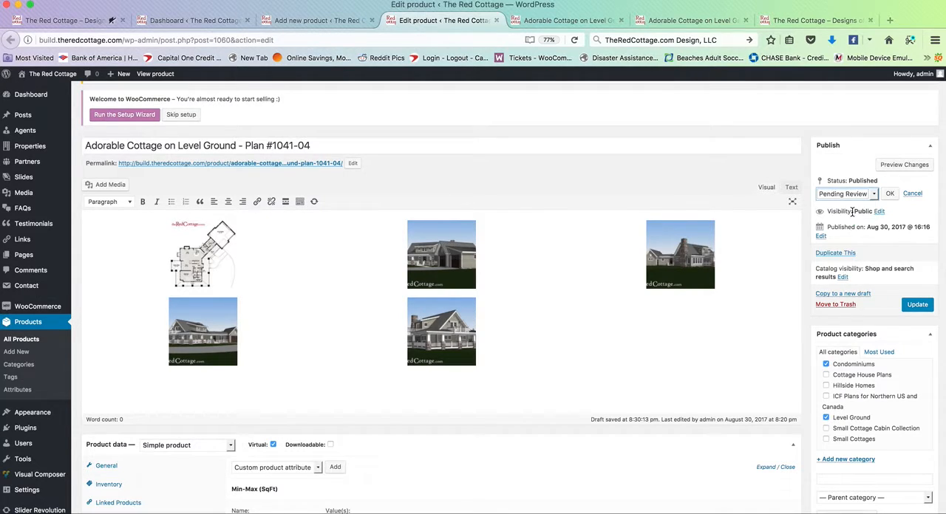
left_click(890, 194)
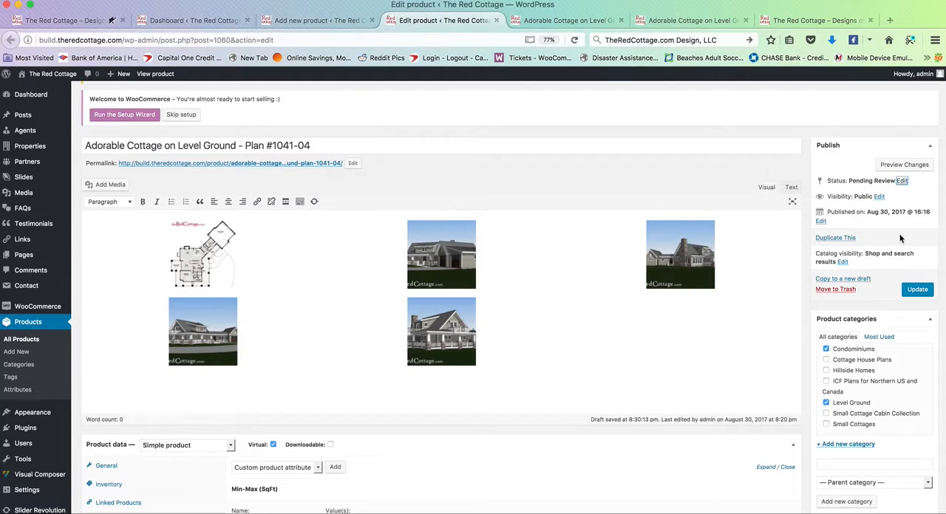
Step: Switch to the new product being added and set its status to Pending Review
left_click(317, 20)
scroll(857, 222, "up", 5)
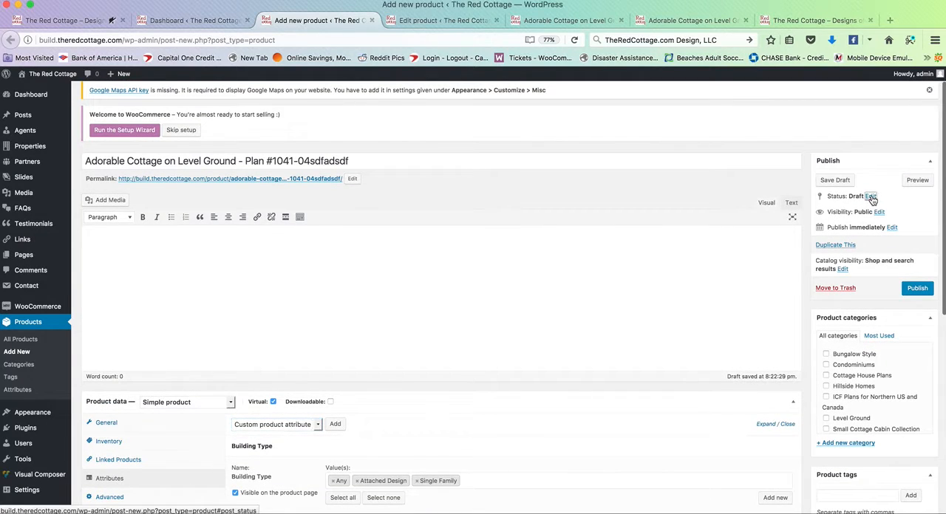
left_click(869, 196)
left_click(889, 208)
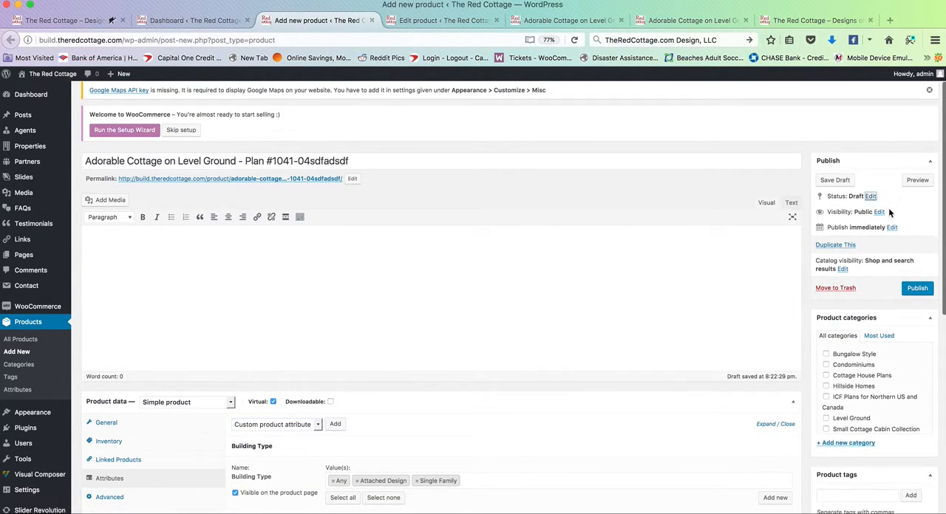
left_click(870, 196)
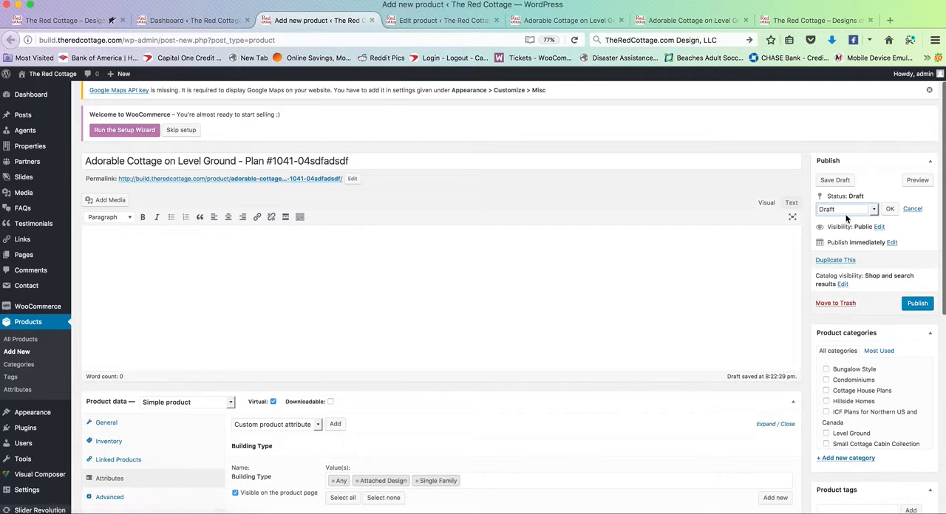
left_click(847, 209)
left_click(847, 221)
left_click(887, 208)
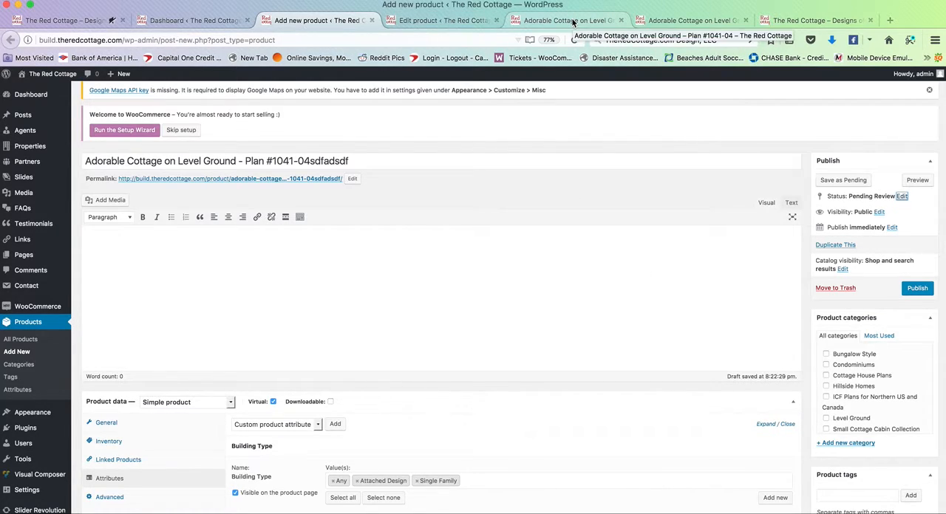
Step: View the new product's visibility options without changing them, and examine the scheduling fields for its publish date
left_click(880, 213)
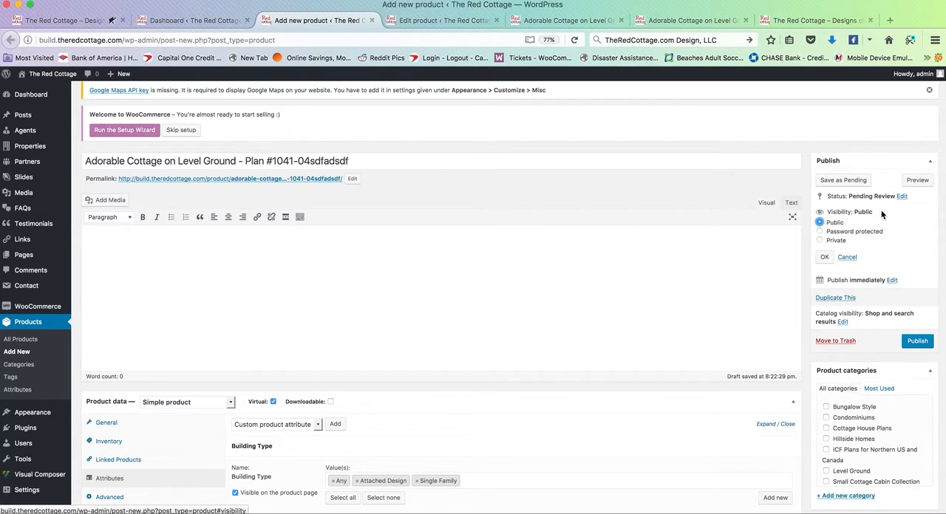
left_click(847, 257)
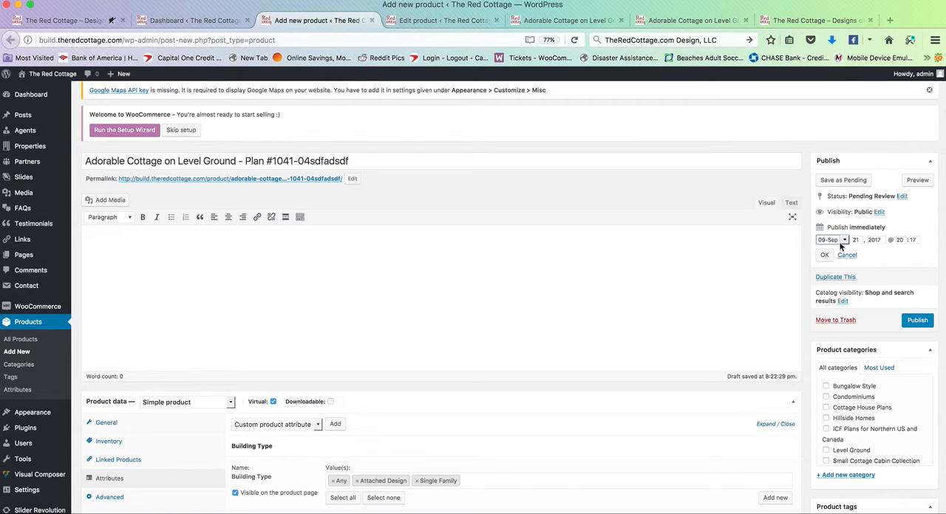
left_click(842, 241)
left_click(878, 258)
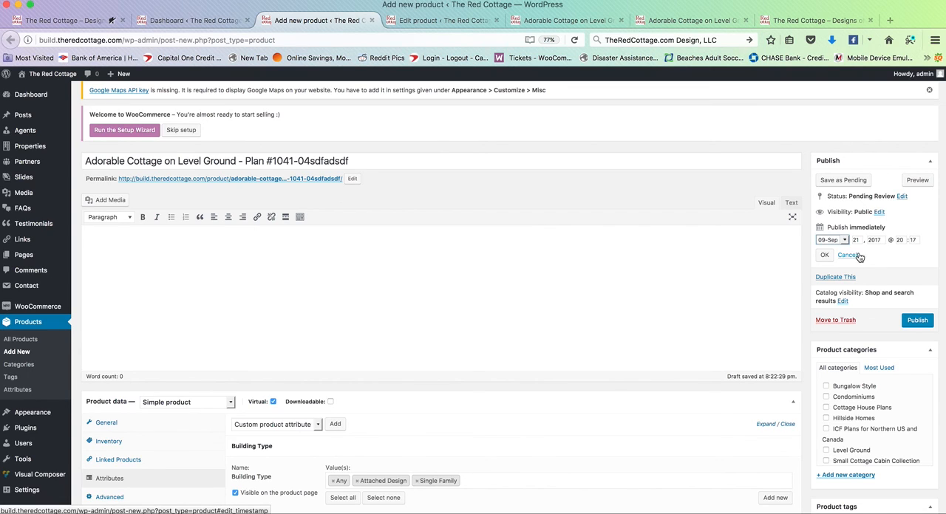
scroll(560, 248, "up", 1)
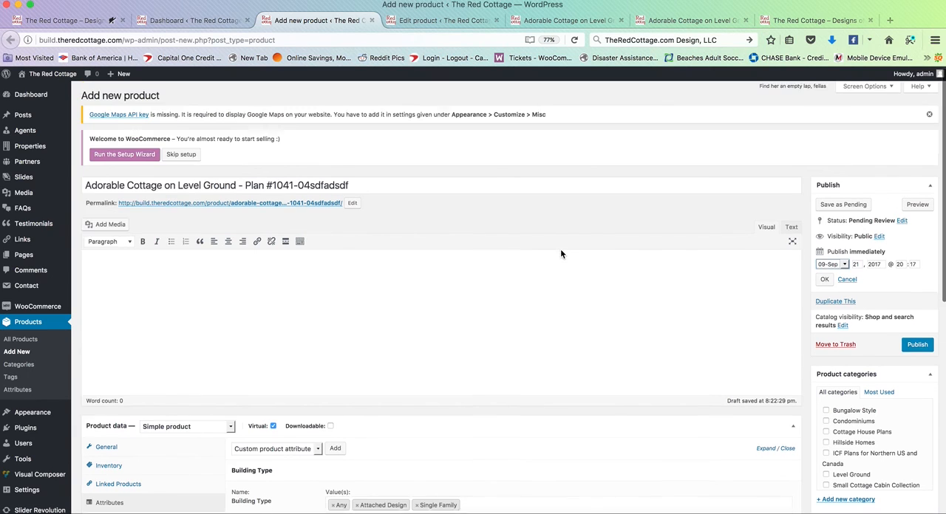